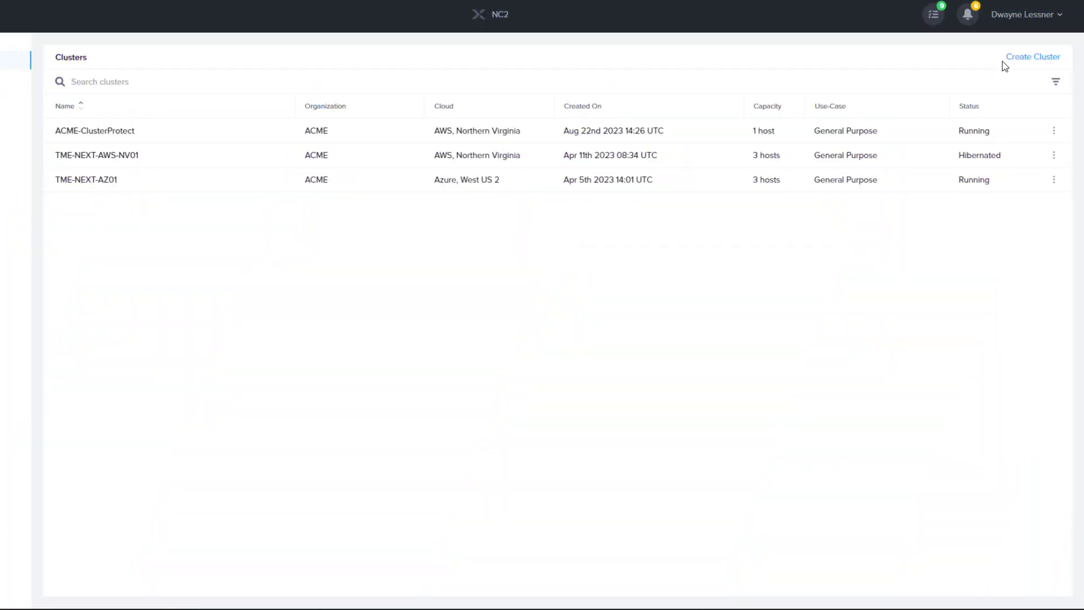
# Start a General Purpose cluster under the ACME organization, named ACME-ClusterProtectFin
pyautogui.click(1011, 58)
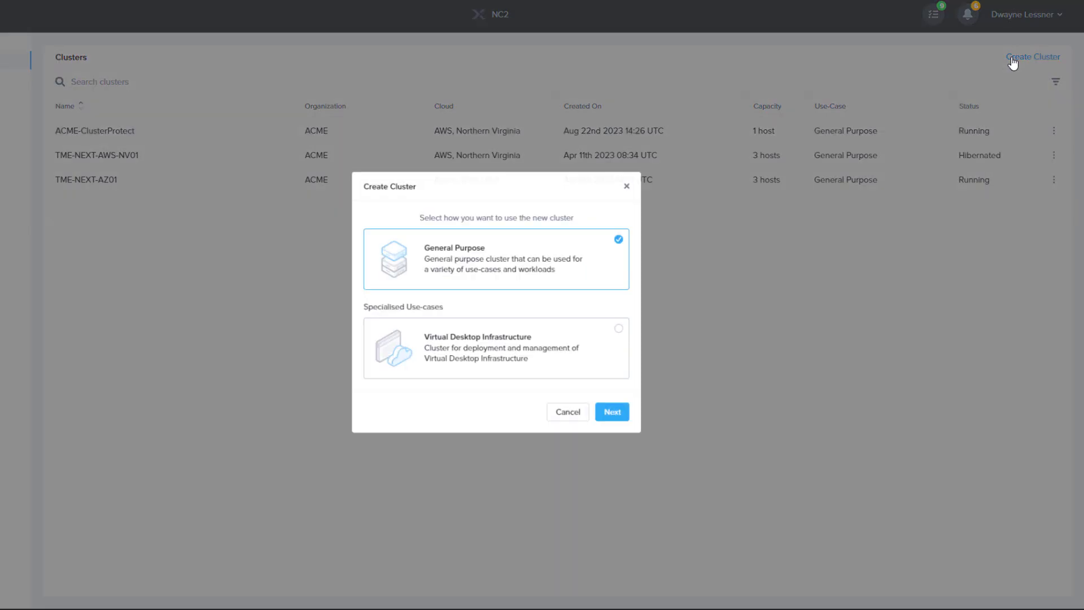
pyautogui.click(617, 429)
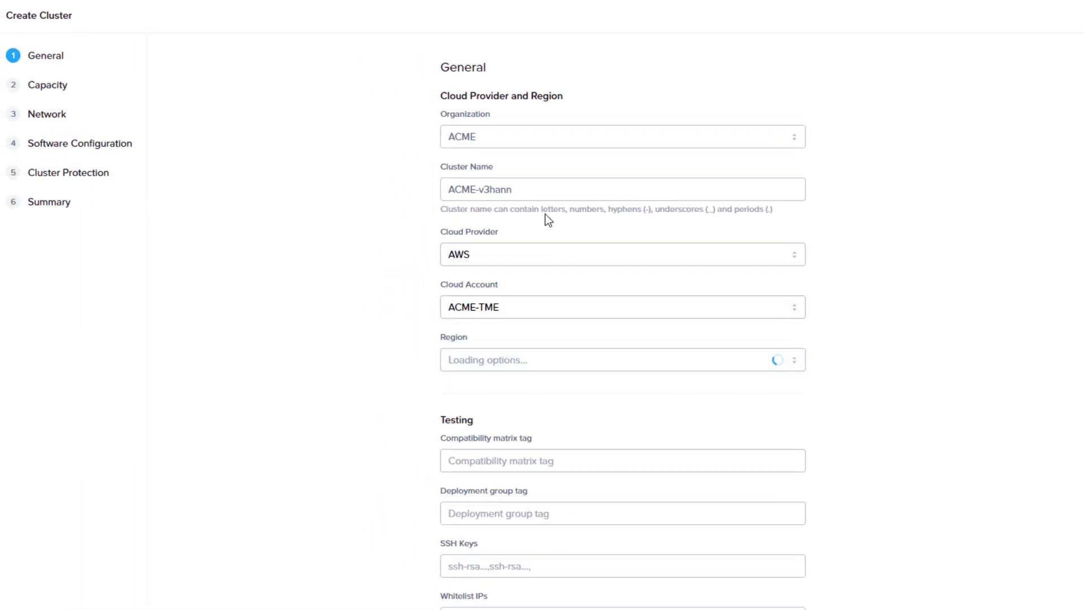
pyautogui.click(508, 139)
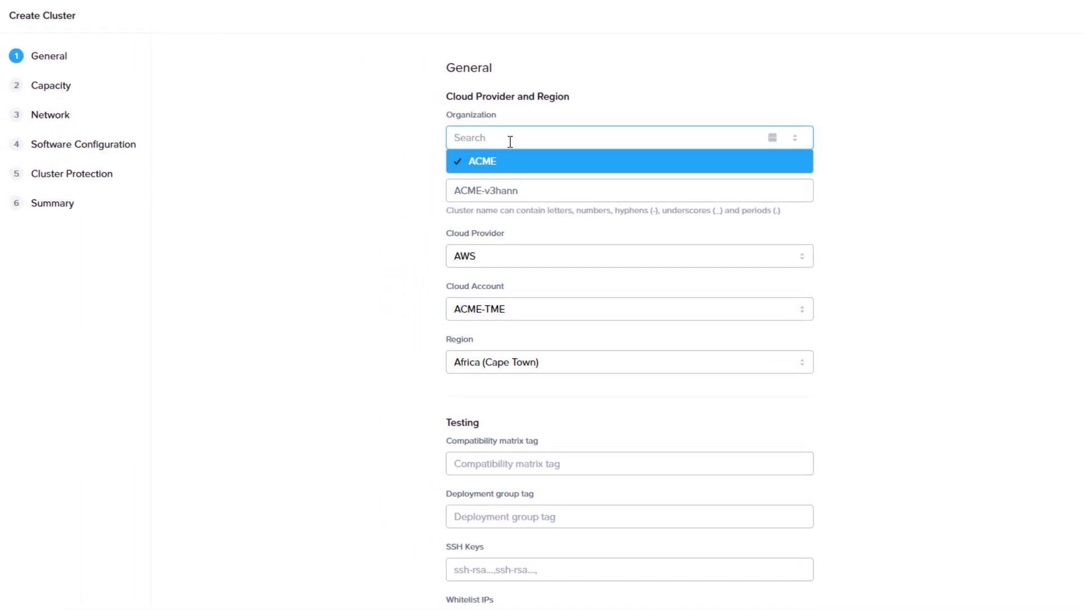
pyautogui.click(509, 201)
pyautogui.doubleClick(486, 190)
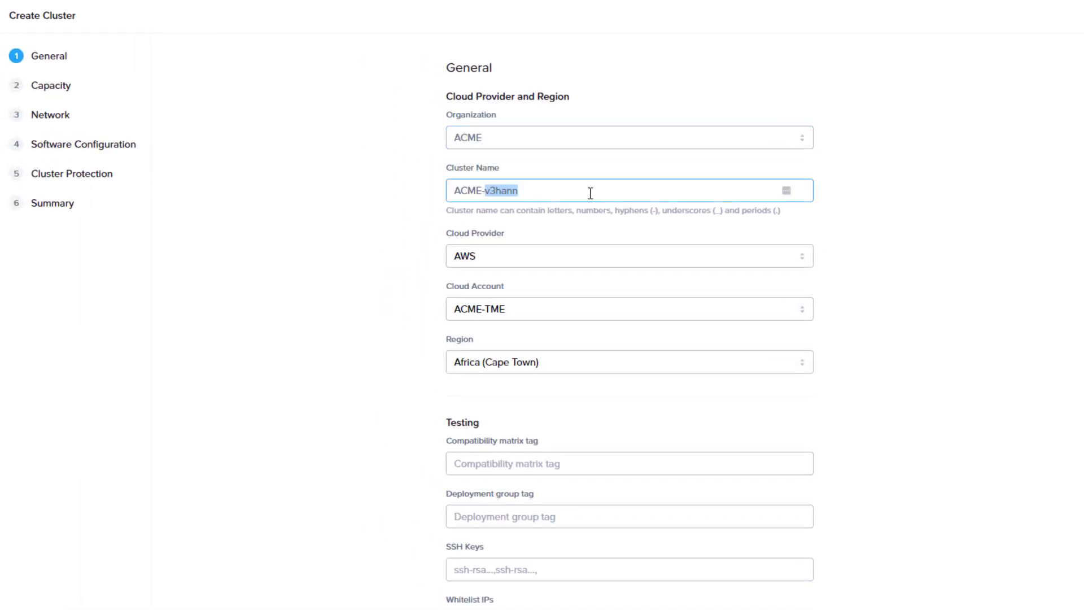
pyautogui.write('C')
pyautogui.write('lusterProtectFin')
# Choose the Northern Virginia region and keep z1d.metal as the host type
pyautogui.click(530, 361)
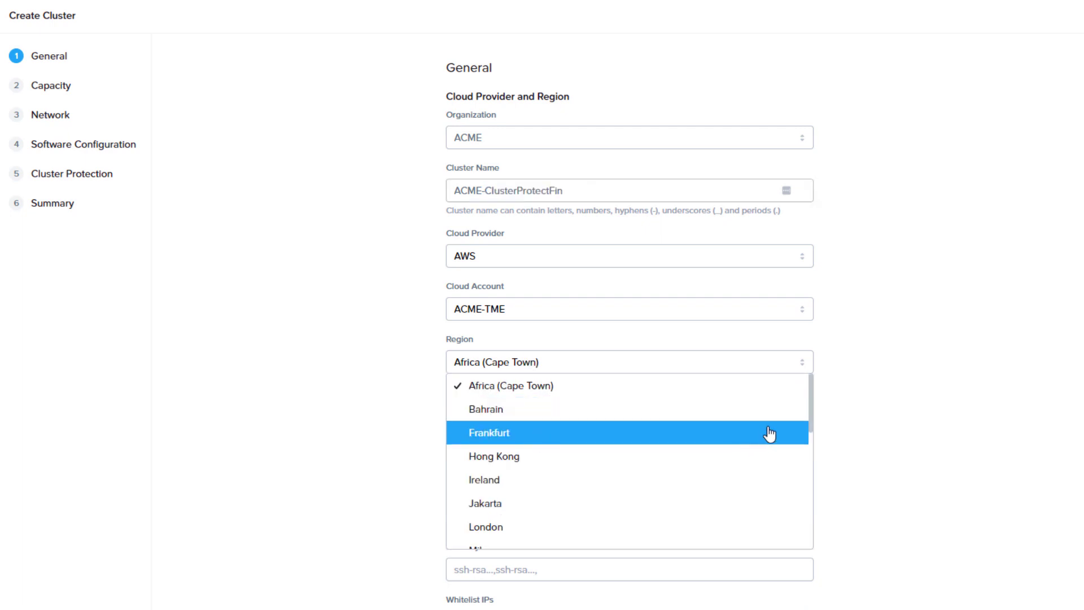
pyautogui.moveTo(812, 394); pyautogui.dragTo(815, 452)
pyautogui.click(751, 486)
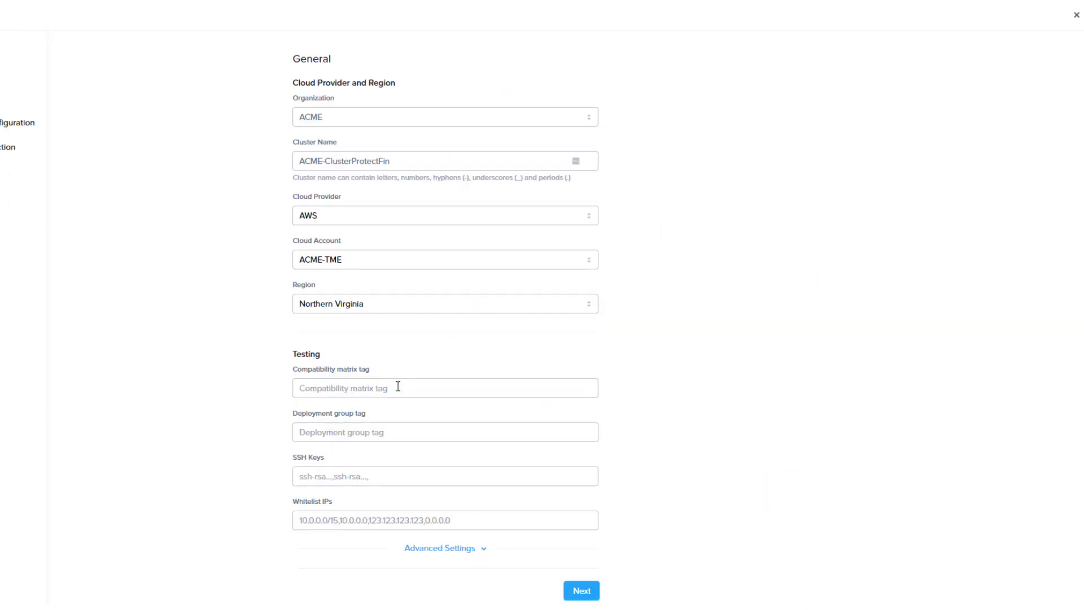
pyautogui.click(581, 591)
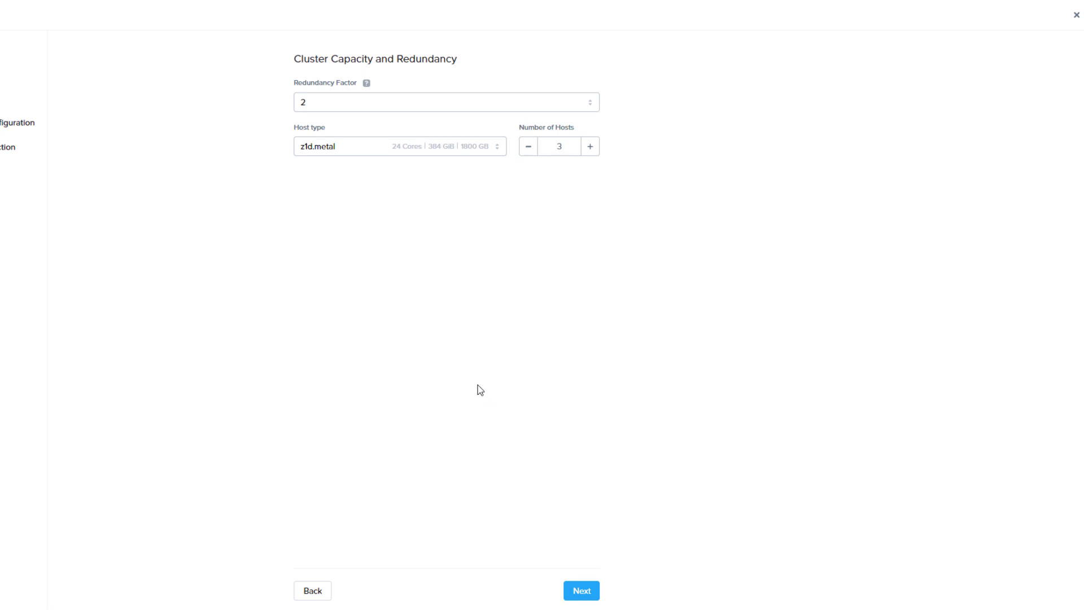
pyautogui.click(416, 152)
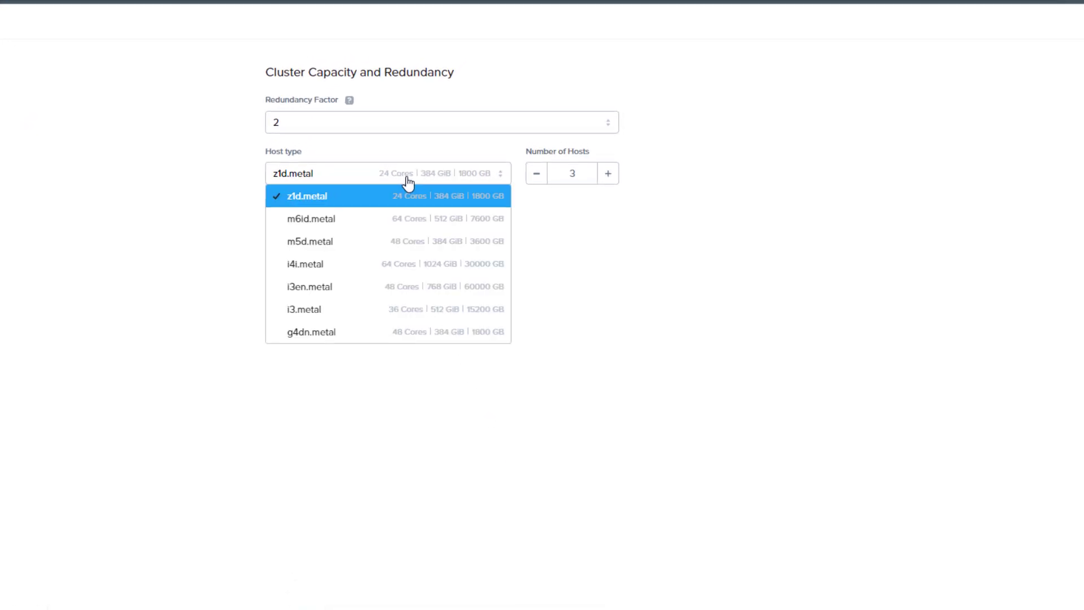
pyautogui.click(405, 193)
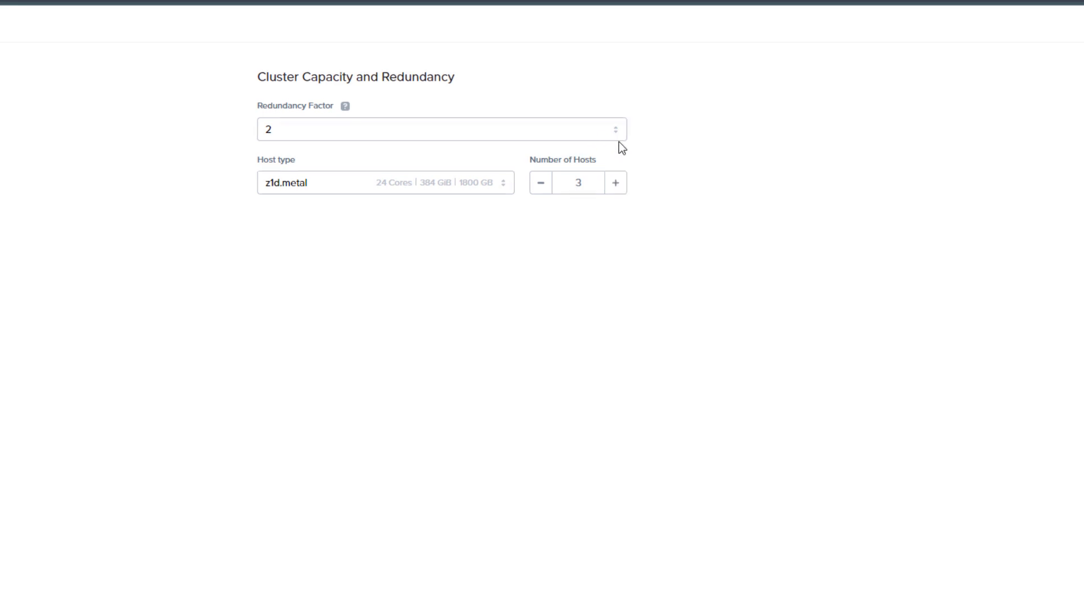
# Select the AWS connected VPC and the AWS connected Management subnet
pyautogui.click(658, 591)
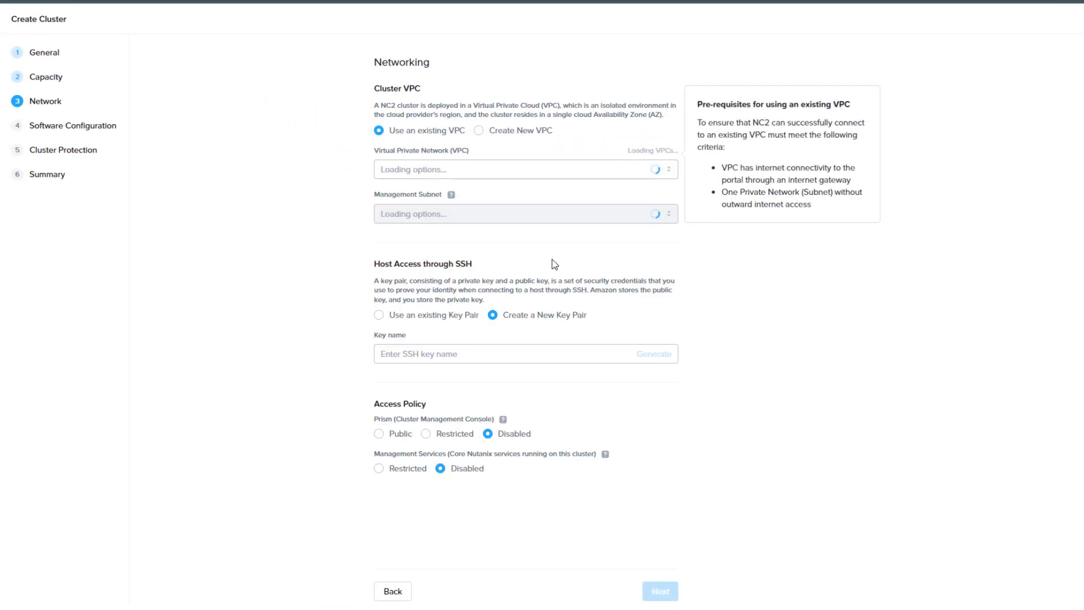
pyautogui.click(508, 171)
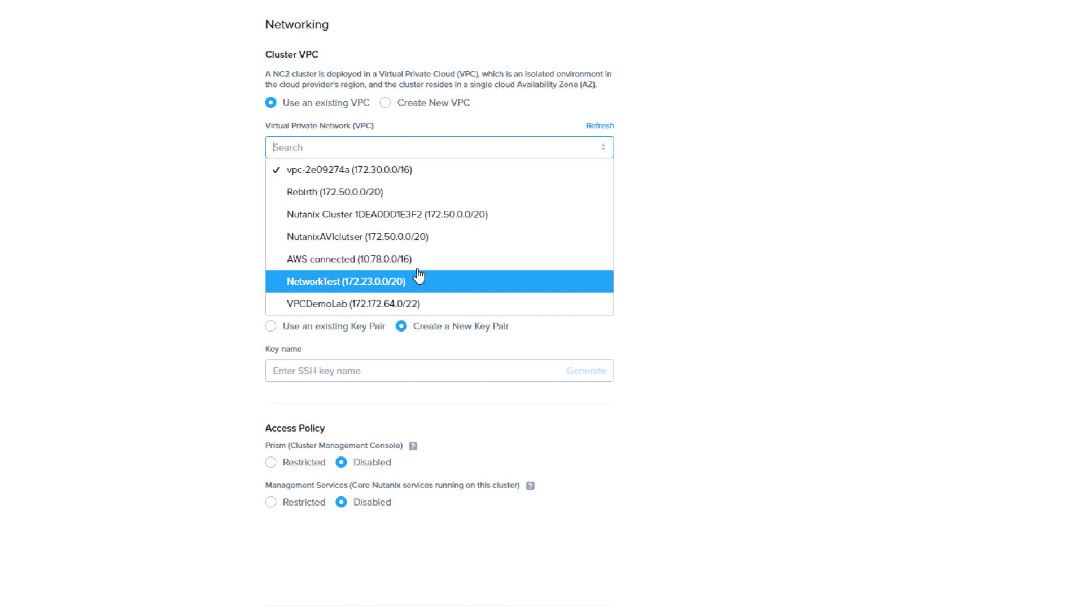
pyautogui.click(490, 269)
pyautogui.click(393, 197)
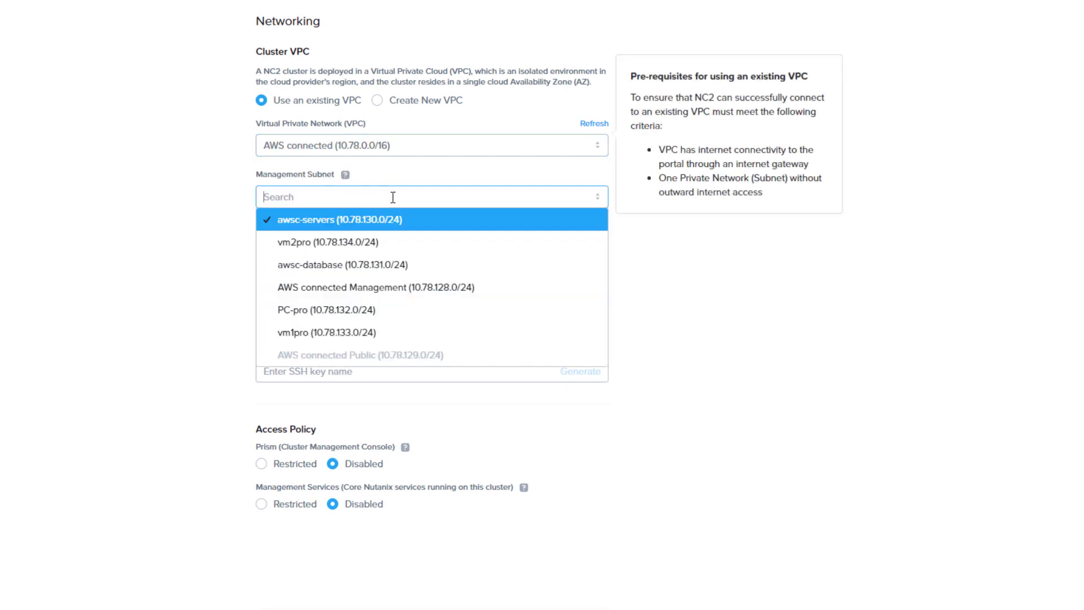
pyautogui.click(390, 287)
# Use the existing multicould SSH key pair
pyautogui.click(350, 326)
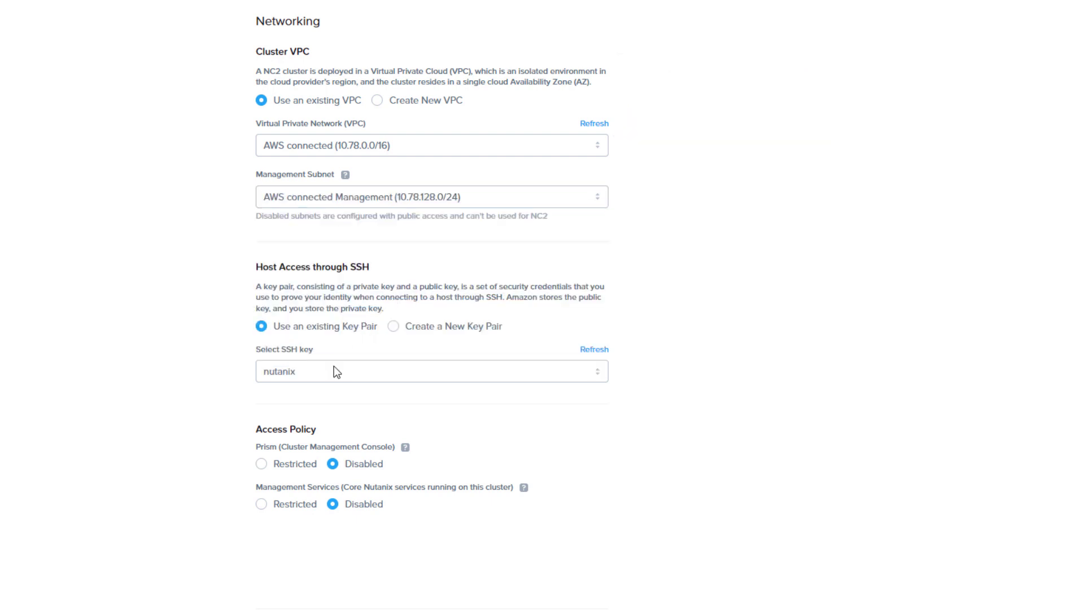
pyautogui.click(335, 371)
pyautogui.click(325, 462)
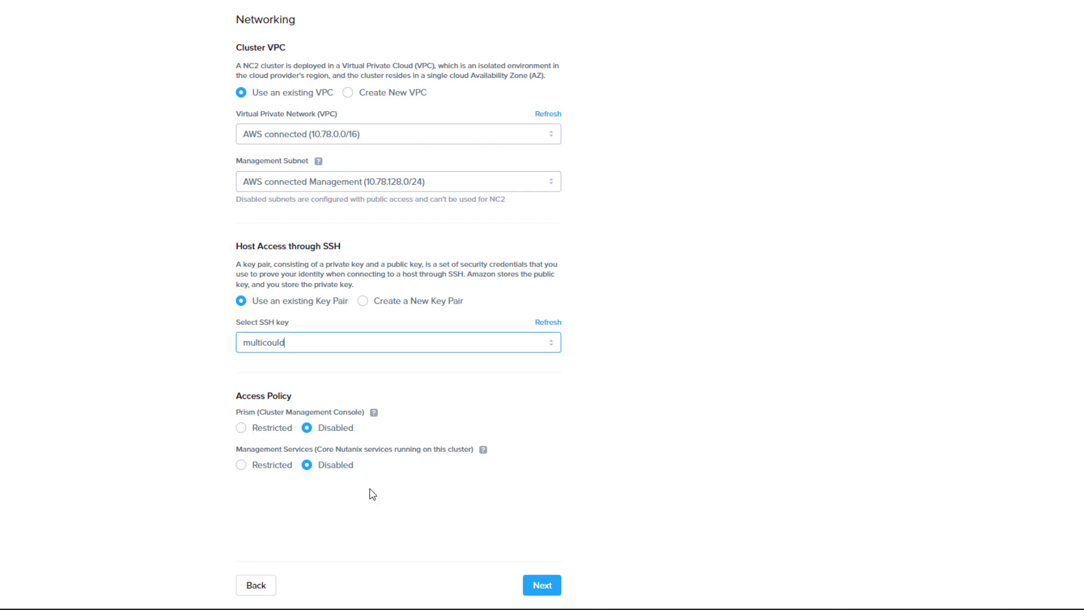
# Set the software to AOS version 6.7 with the Ultimate tier
pyautogui.click(543, 590)
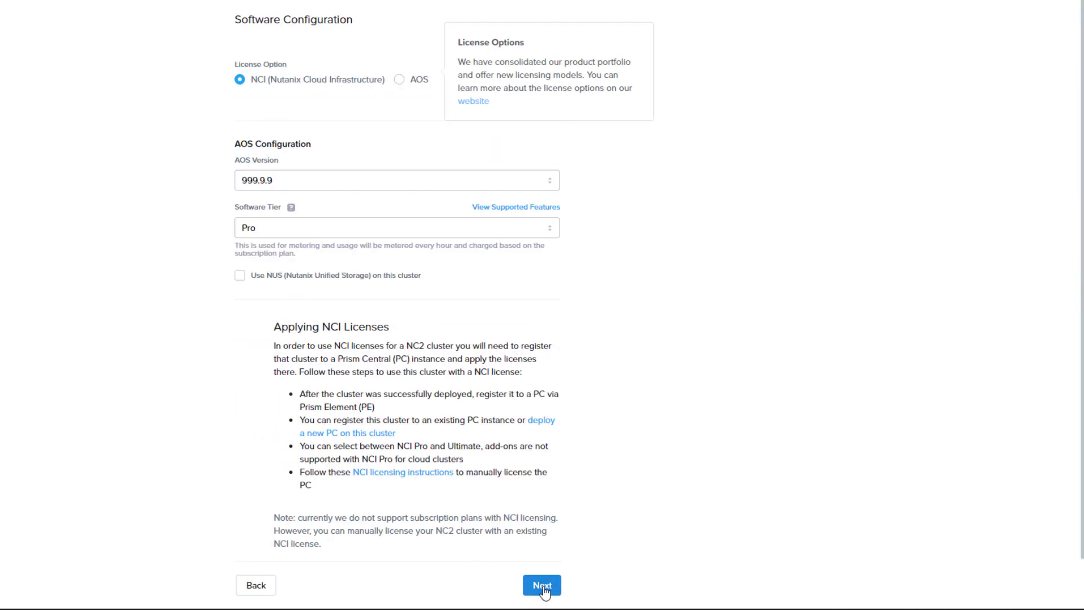
pyautogui.click(297, 182)
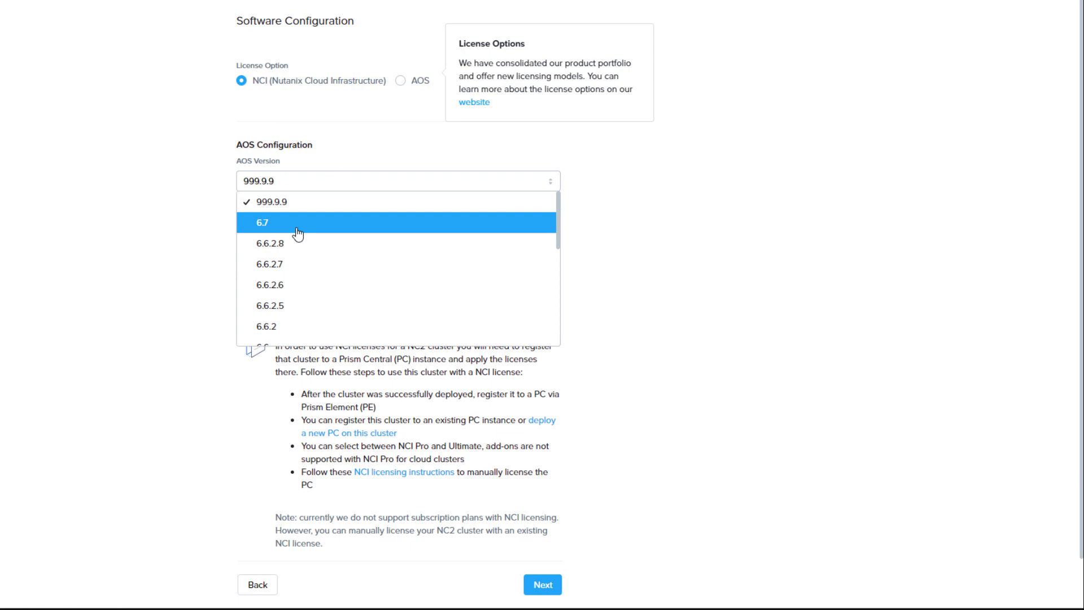
pyautogui.click(297, 221)
pyautogui.click(316, 239)
pyautogui.click(333, 286)
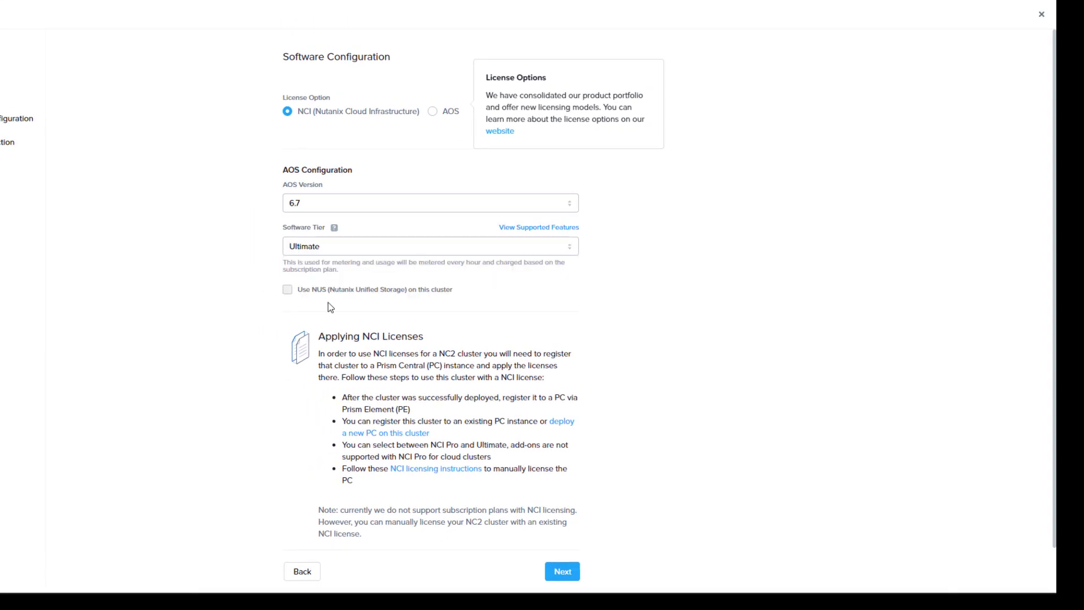
# Turn on 'I want to protect the cluster' and proceed to the Summary
pyautogui.click(574, 572)
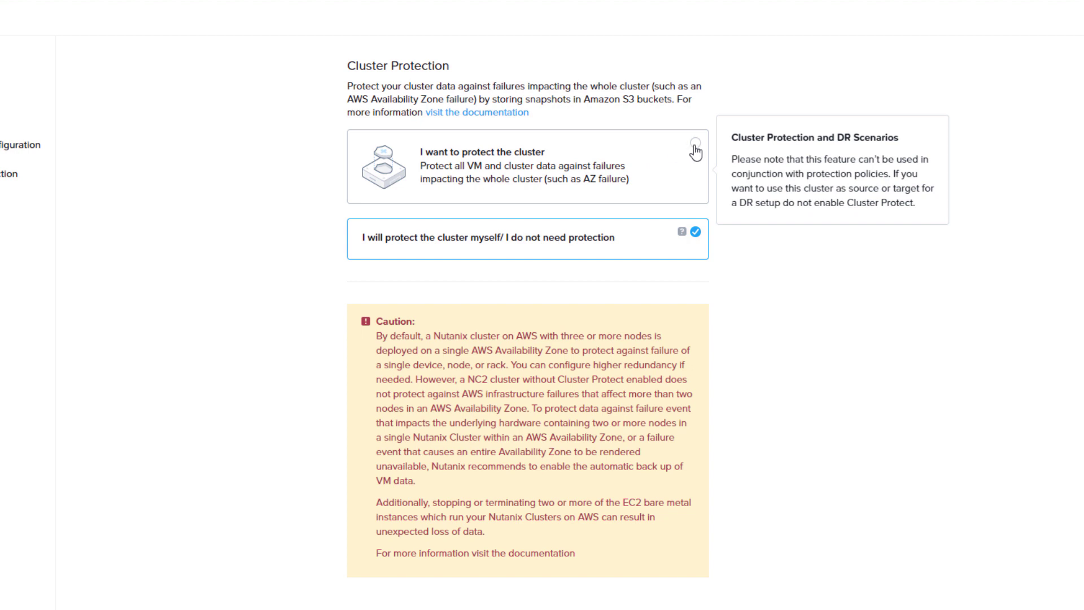
pyautogui.click(695, 143)
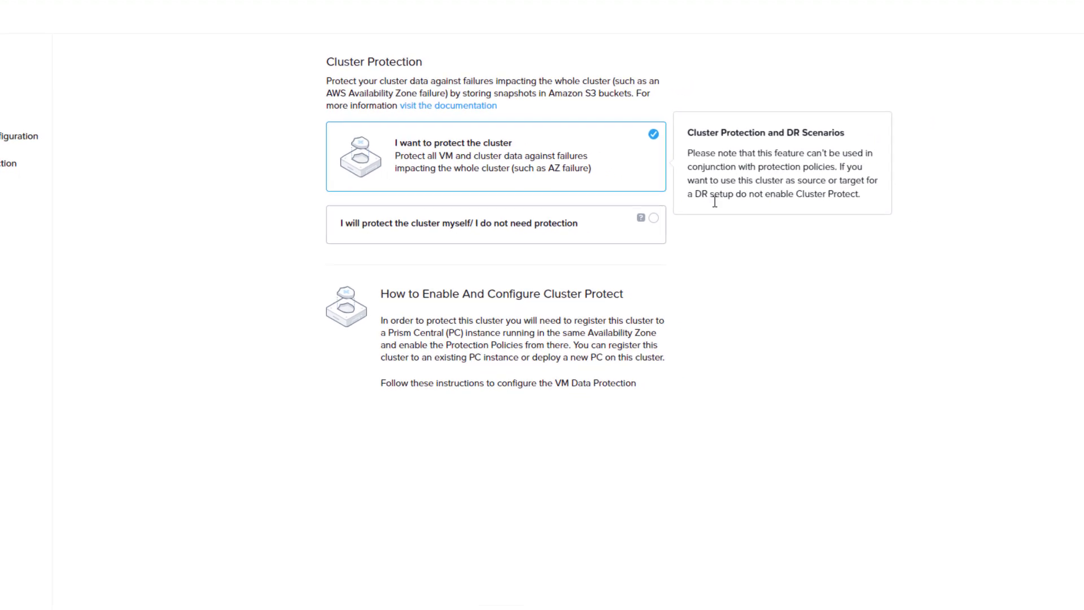
pyautogui.click(576, 588)
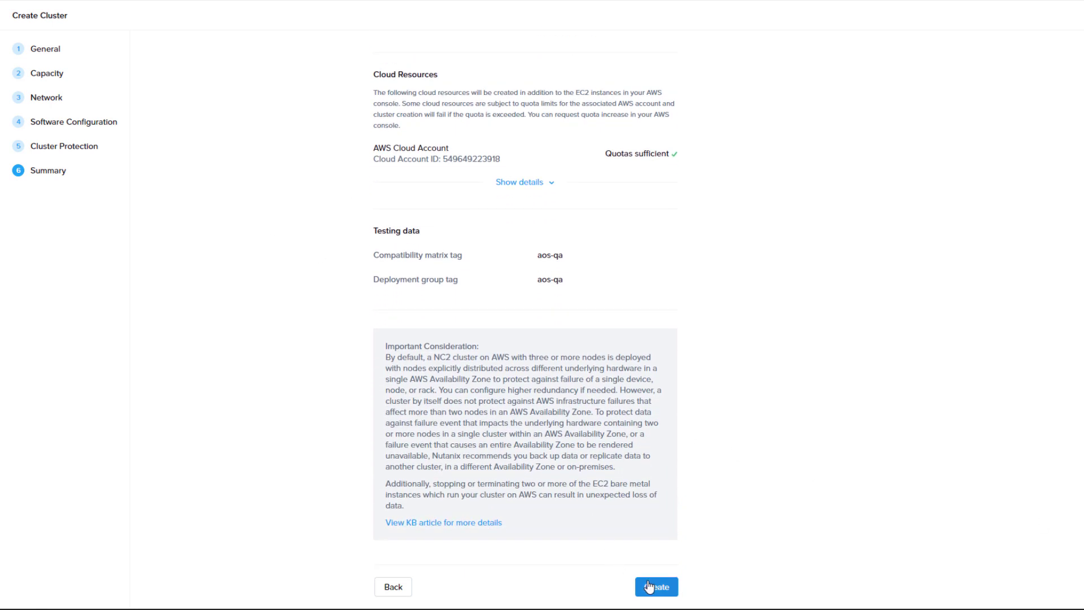
# Create the ACME-ClusterProtectFin cluster from the Summary page and let it deploy
pyautogui.click(649, 587)
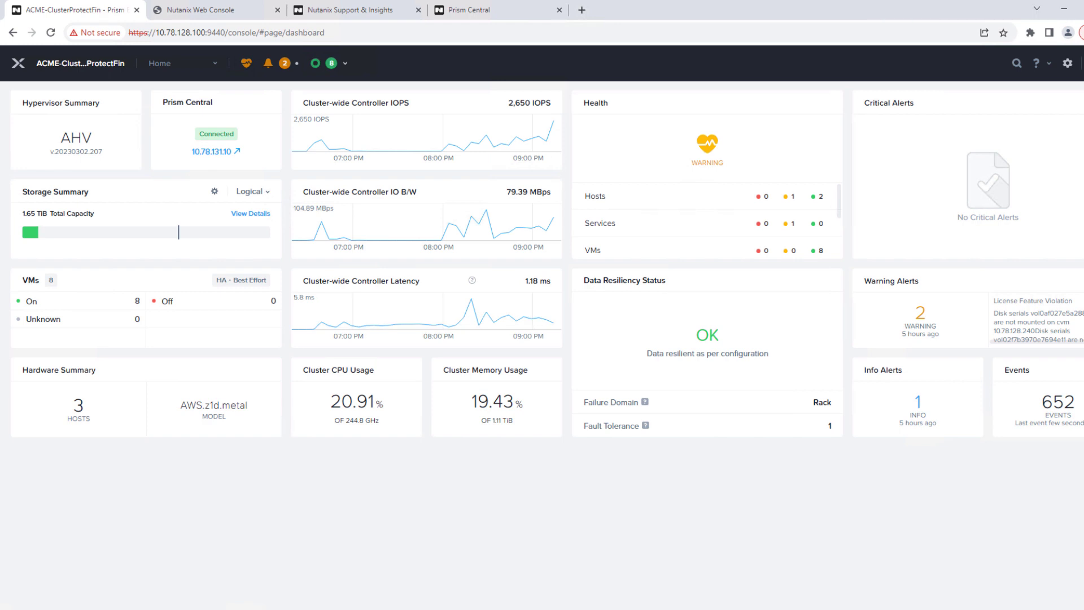
# Run pcdr-cli protect to back up to bucket nutanix-clusters-cp-pcdr-acme in us-east-1
pyautogui.hotkey('alt', 'Tab')
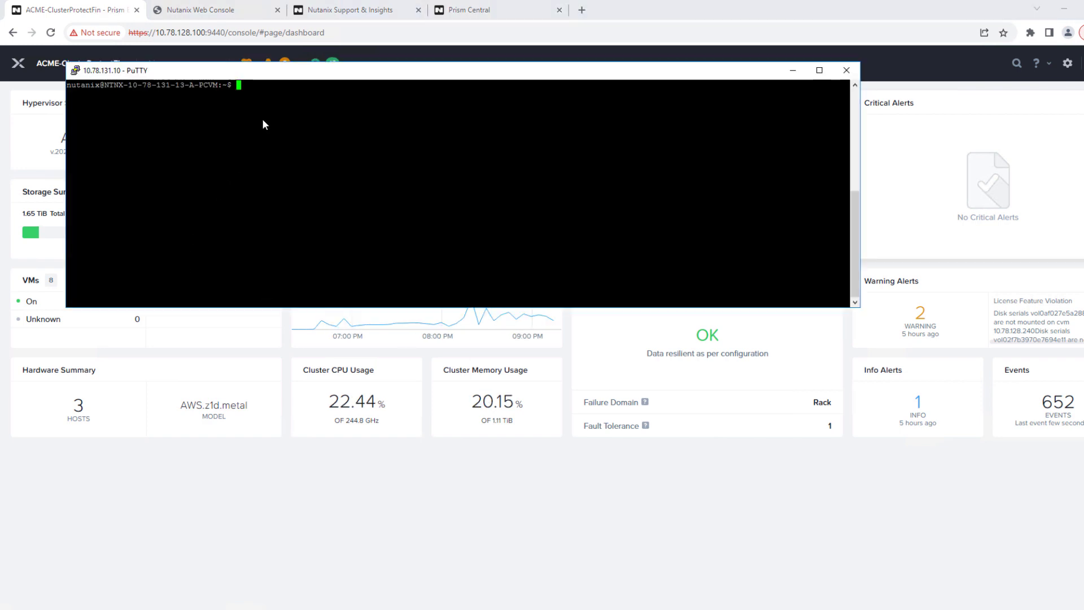
pyautogui.rightClick(279, 108)
pyautogui.press('Left')
pyautogui.press('Left')
pyautogui.press('Left')
pyautogui.press('Left')
pyautogui.press('Left')
pyautogui.press('Left')
pyautogui.press('Left')
pyautogui.press('Left')
pyautogui.press('Left')
pyautogui.press('Left')
pyautogui.press('Left')
pyautogui.press('Left')
pyautogui.press('Left')
pyautogui.press('Left')
pyautogui.press('Left')
pyautogui.press('Left')
pyautogui.press('Left')
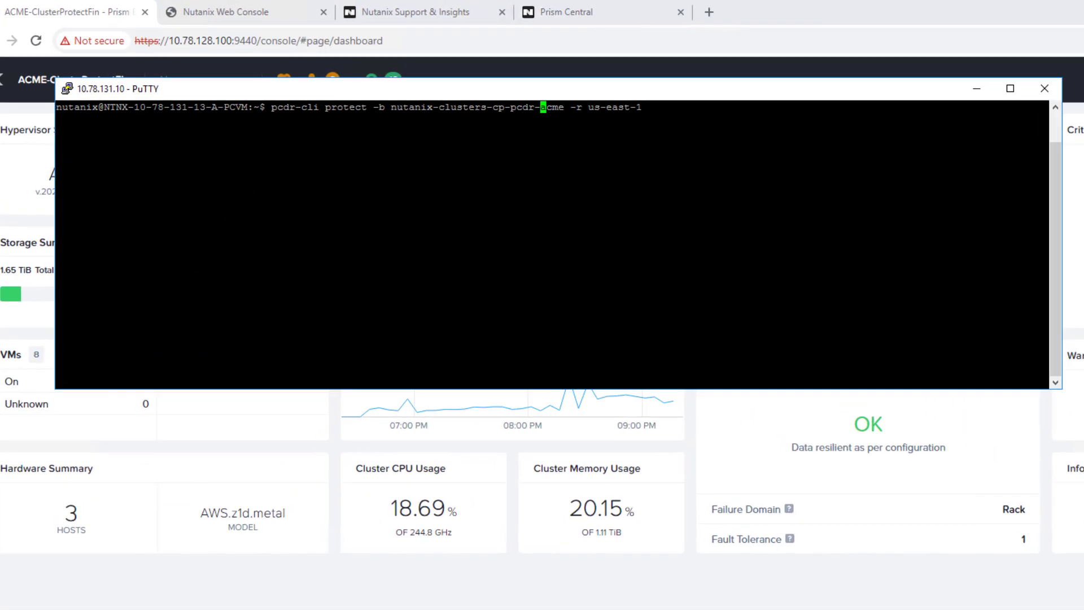
pyautogui.press('Return')
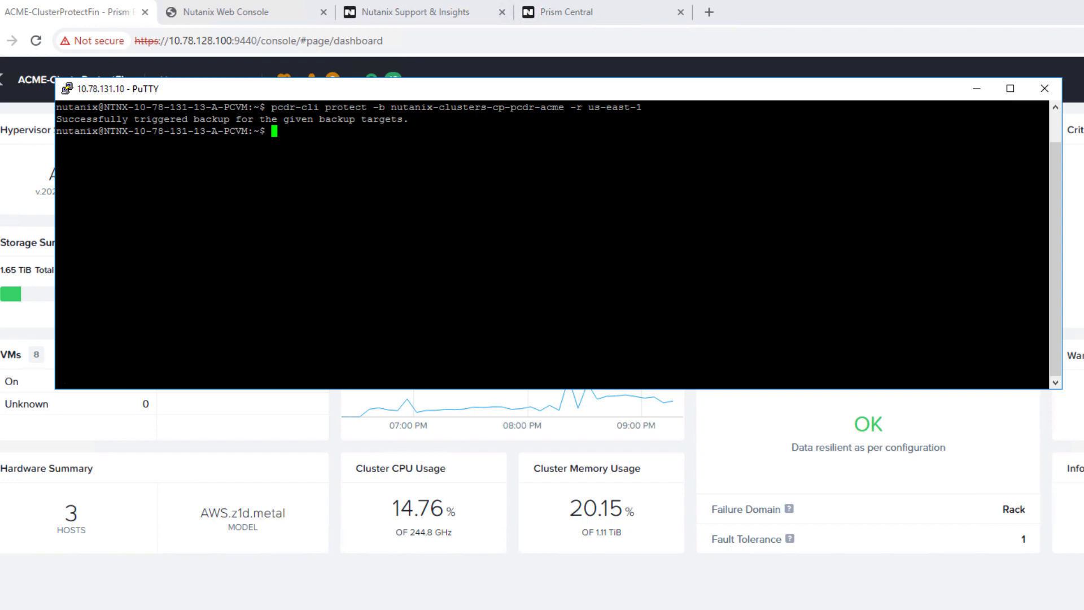
# Check sync with pcdr-cli list-protection-targets, then begin a clustermgmt-cli protect-cluster -u command
pyautogui.write('pcdr-cli ')
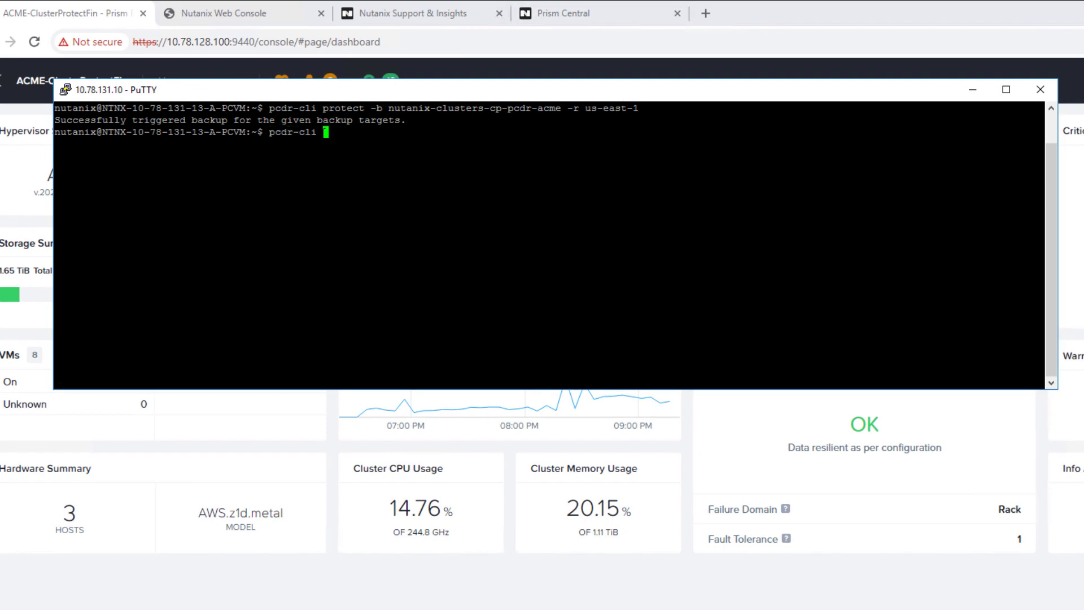
pyautogui.write('list-protection')
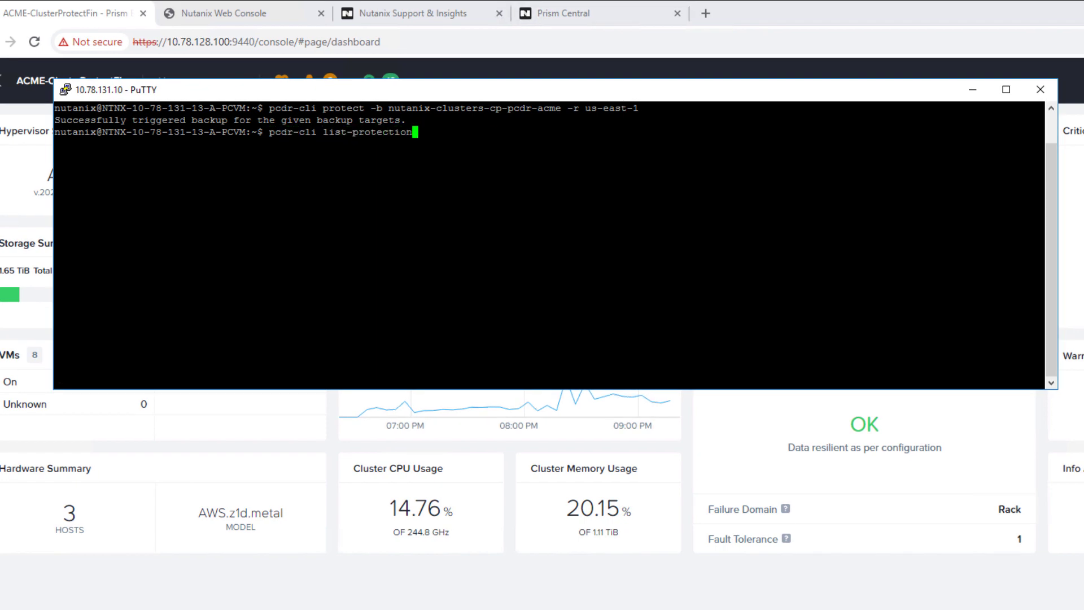
pyautogui.write('-targets')
pyautogui.press('Return')
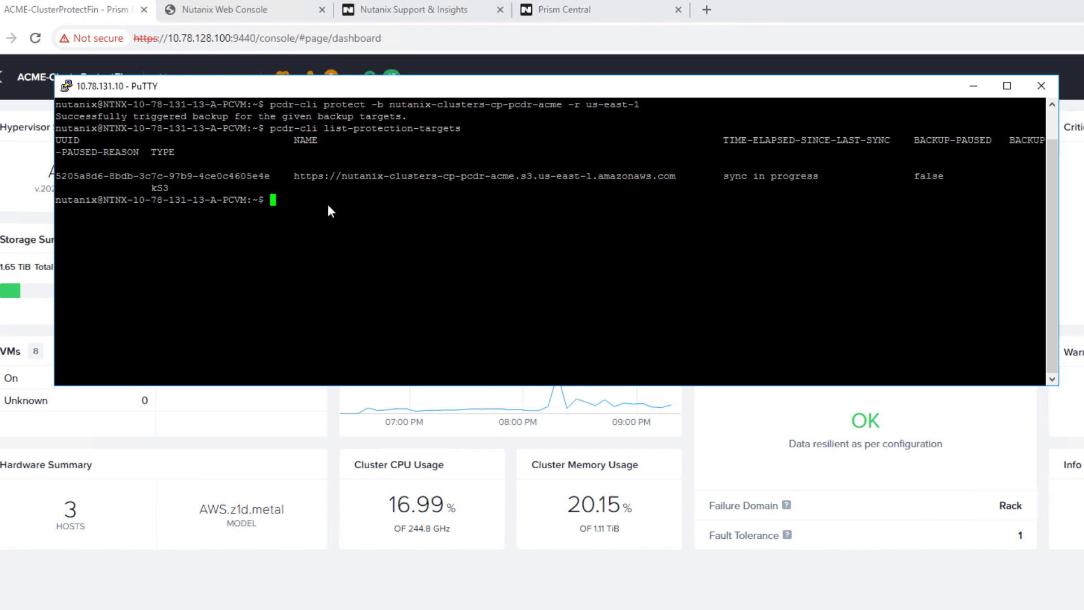
pyautogui.write('clustermgmt-cli deploy-cloudSnapEngine -b nutanix-clusters-cp-acme -r us-east-1 -i 10.78.131.101,10.78.131.102,10.78.131.103 -s pc')
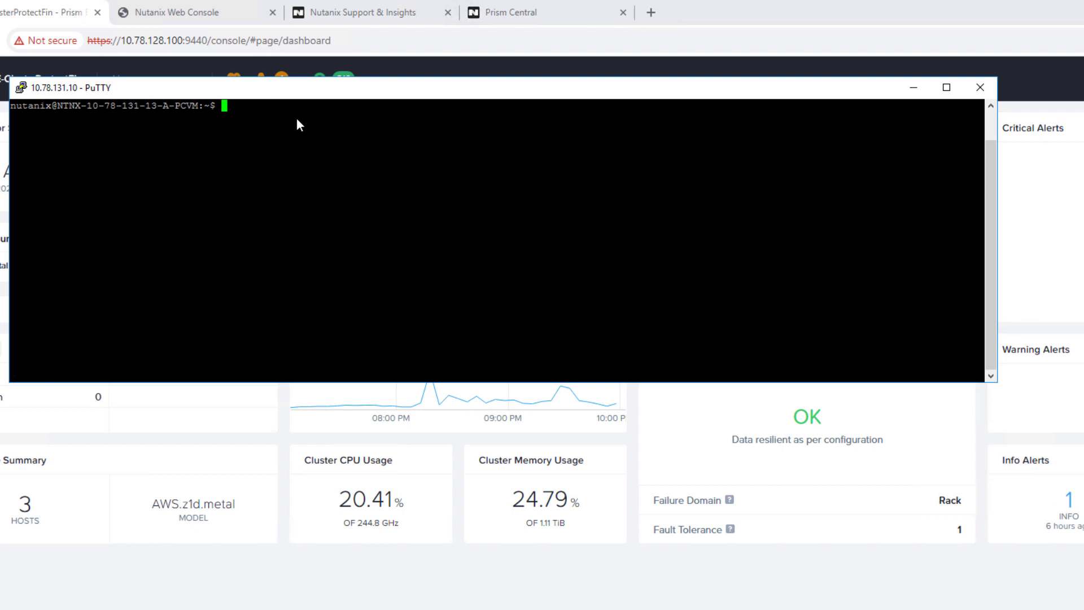
pyautogui.write('clustermgmt-cli protect-cluster -u')
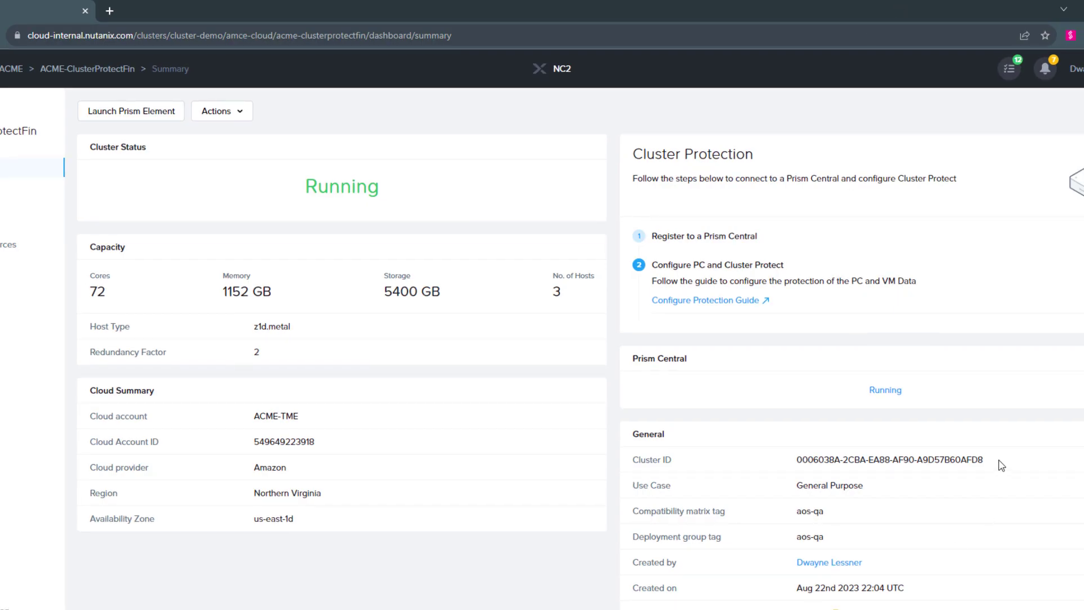
# Complete the protect-cluster command with the new cluster's ID and run it
pyautogui.moveTo(1002, 462); pyautogui.dragTo(800, 460)
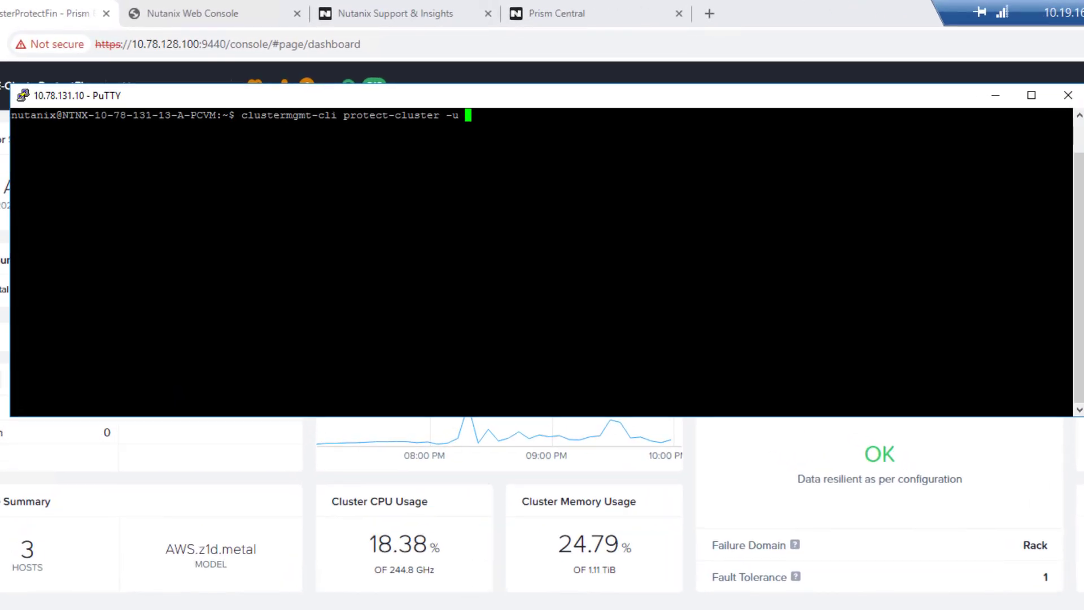
pyautogui.write('0006038A-2CBA-EA88-AF90-A9D57B60AFD8')
pyautogui.press('Return')
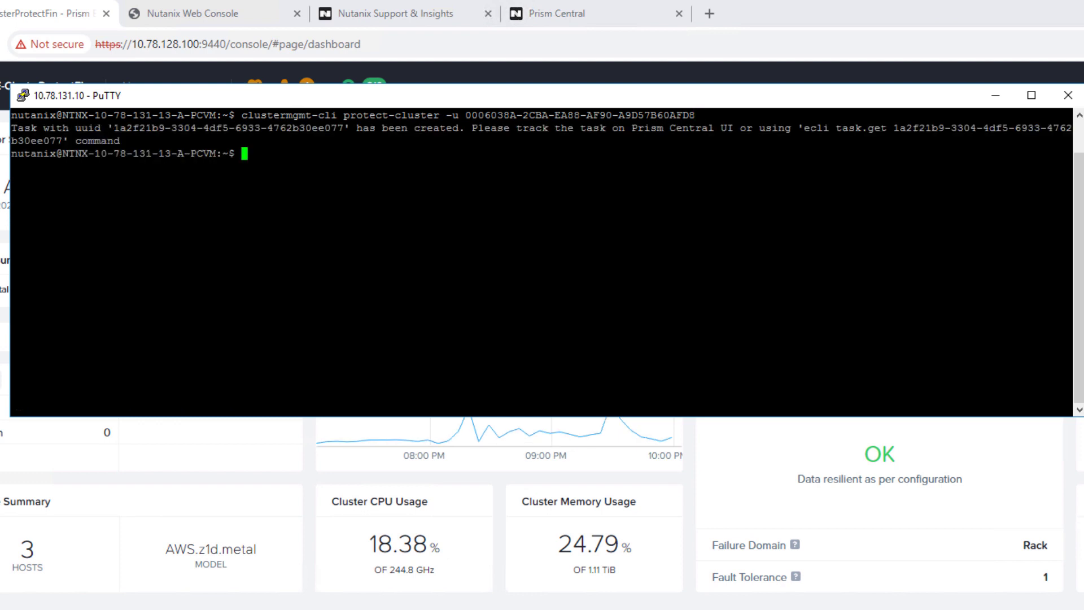
# Run the suggested ecli task.get command to query the Protect Cluster task's status
pyautogui.moveTo(805, 128); pyautogui.dragTo(57, 141)
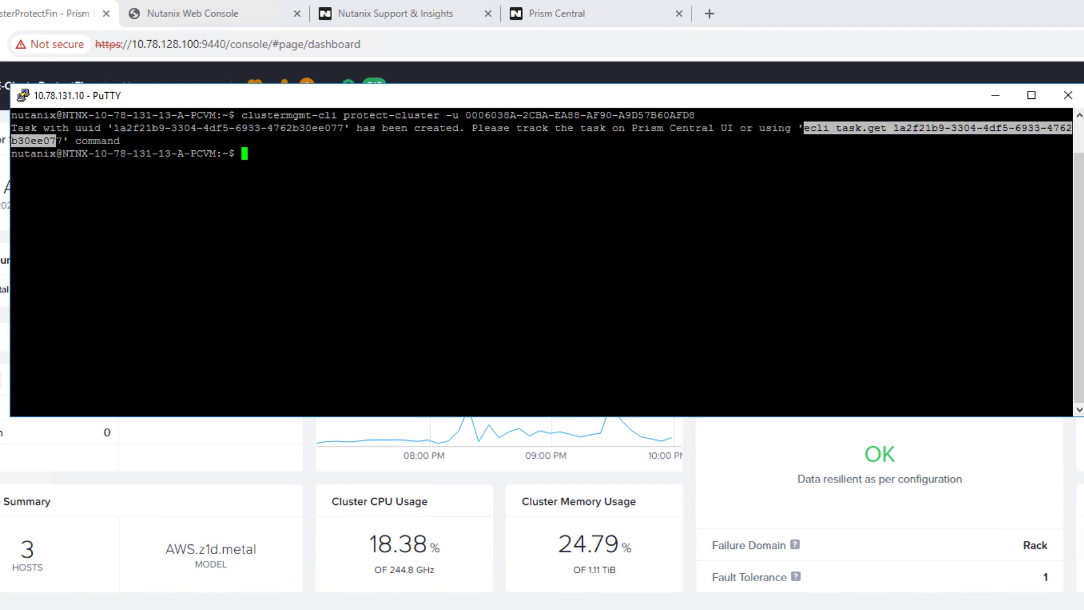
pyautogui.write('ecli task.get 1a2f21b9-3304-4df5-6933-4762b30ee077')
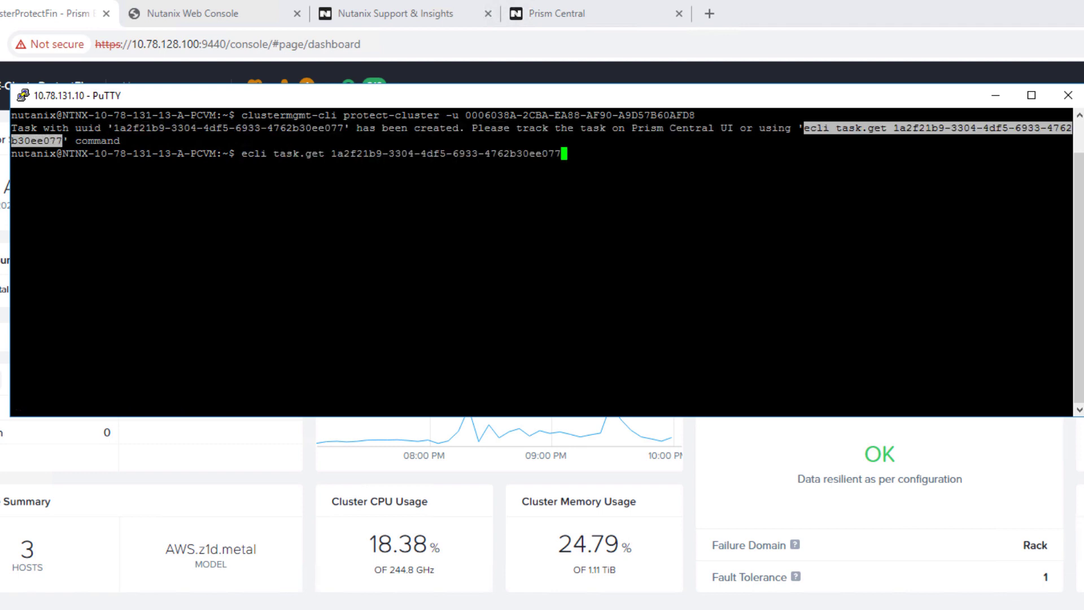
pyautogui.press('Return')
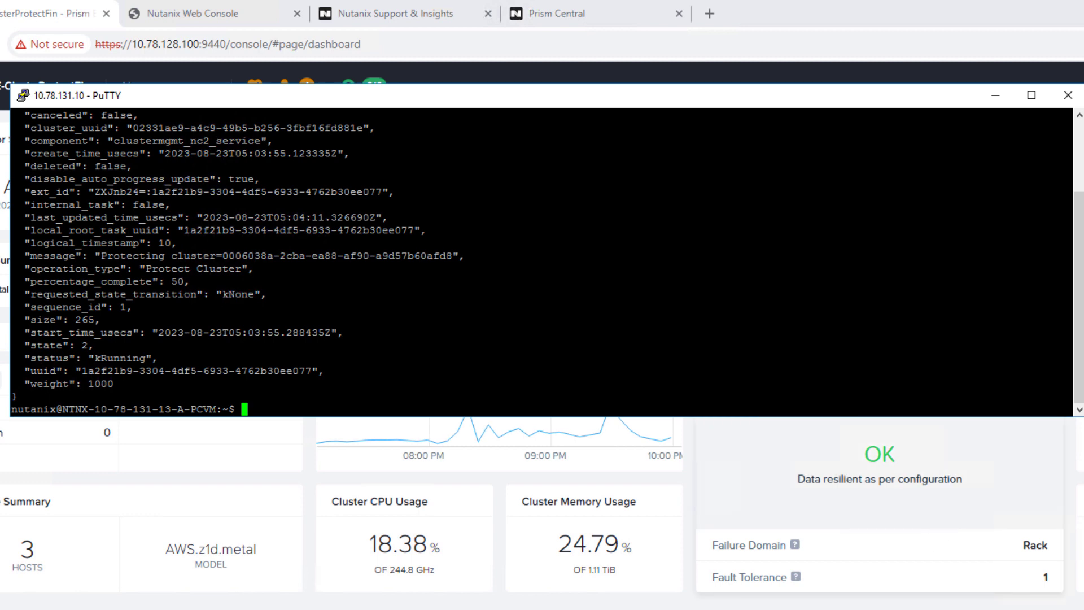
# Close PuTTY and open the VMs list under Compute & Storage in Prism Central
pyautogui.click(995, 95)
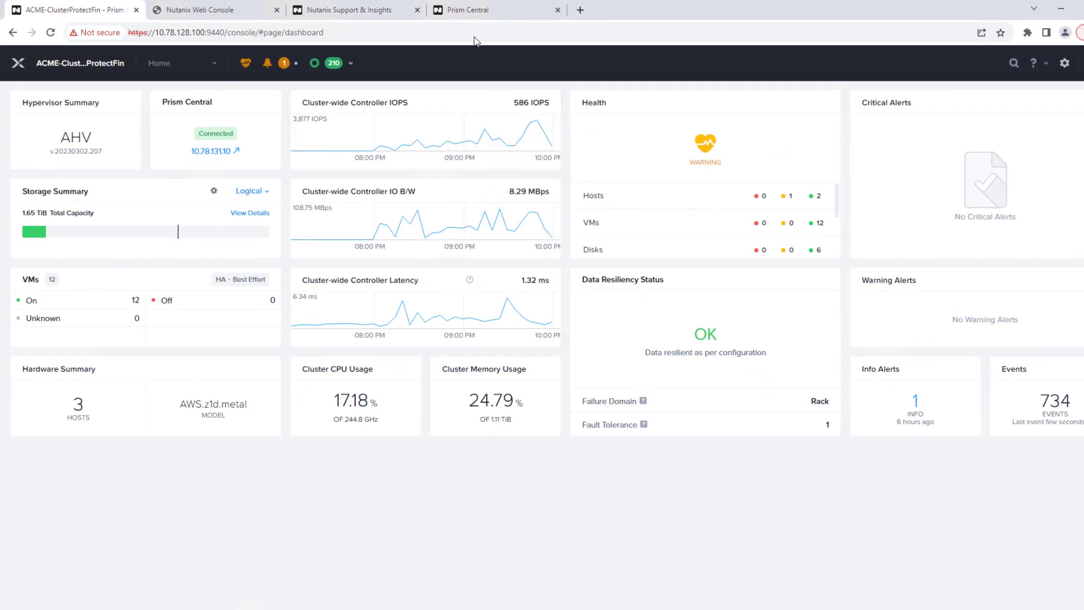
pyautogui.click(476, 9)
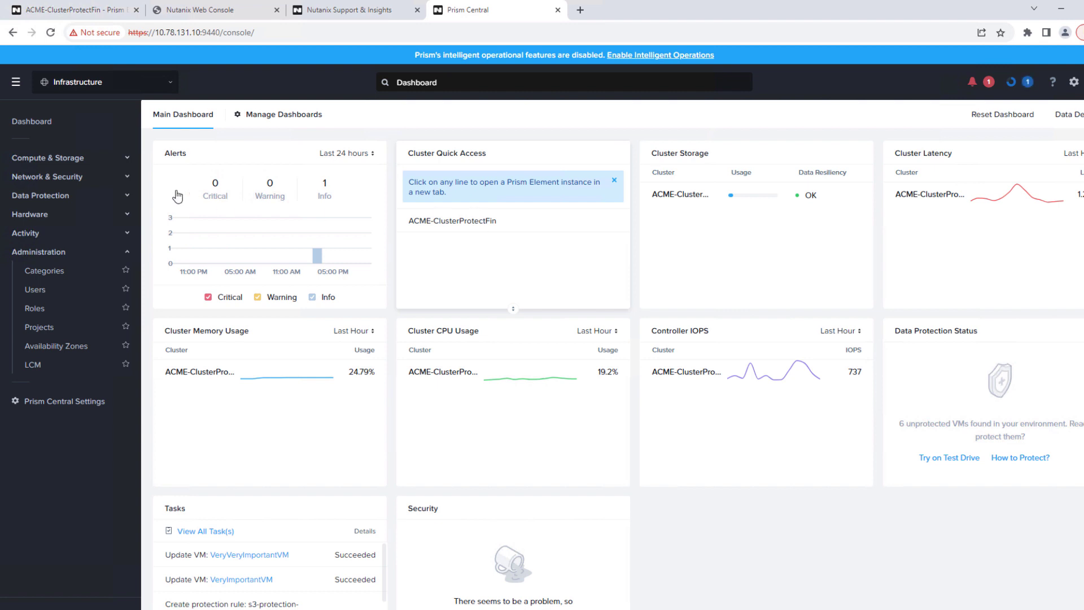
pyautogui.click(46, 158)
pyautogui.click(34, 177)
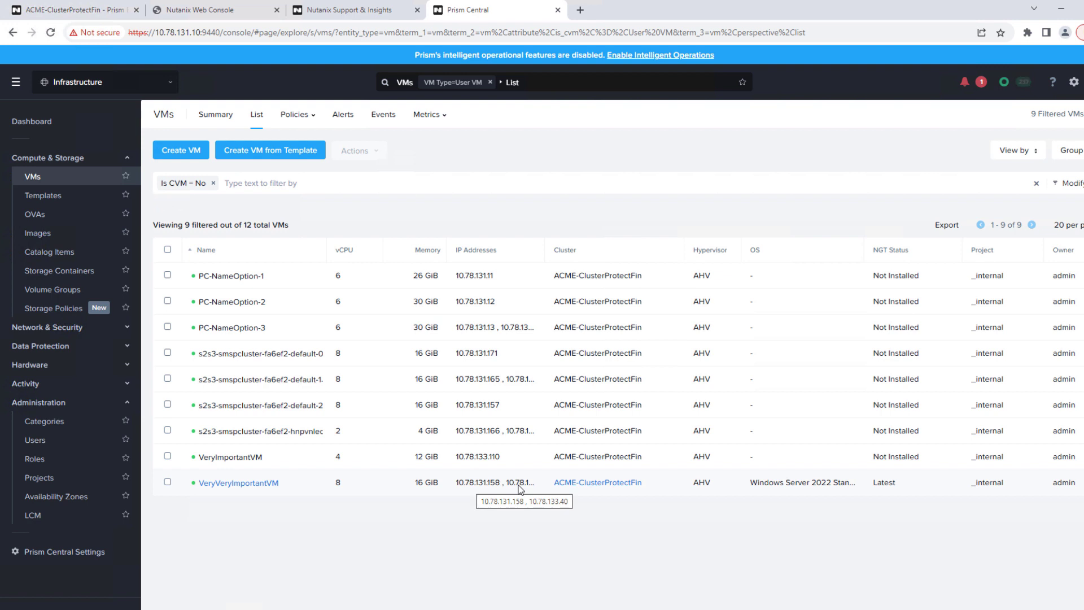
# Launch VeryVeryImportantVM's console, sign in with the Administrator password, and return to the VM list
pyautogui.click(167, 481)
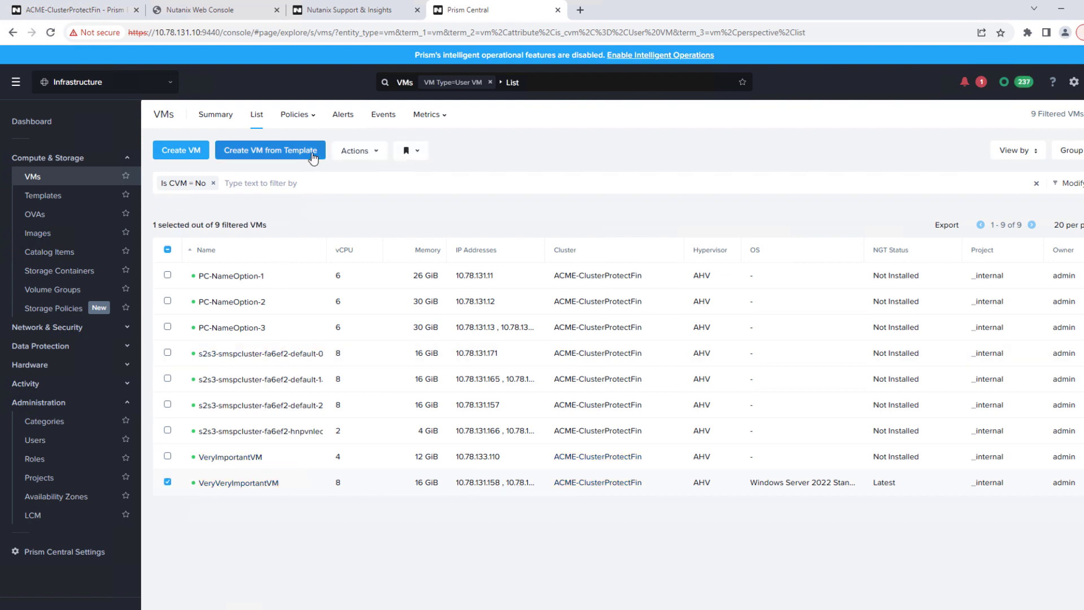
pyautogui.click(351, 154)
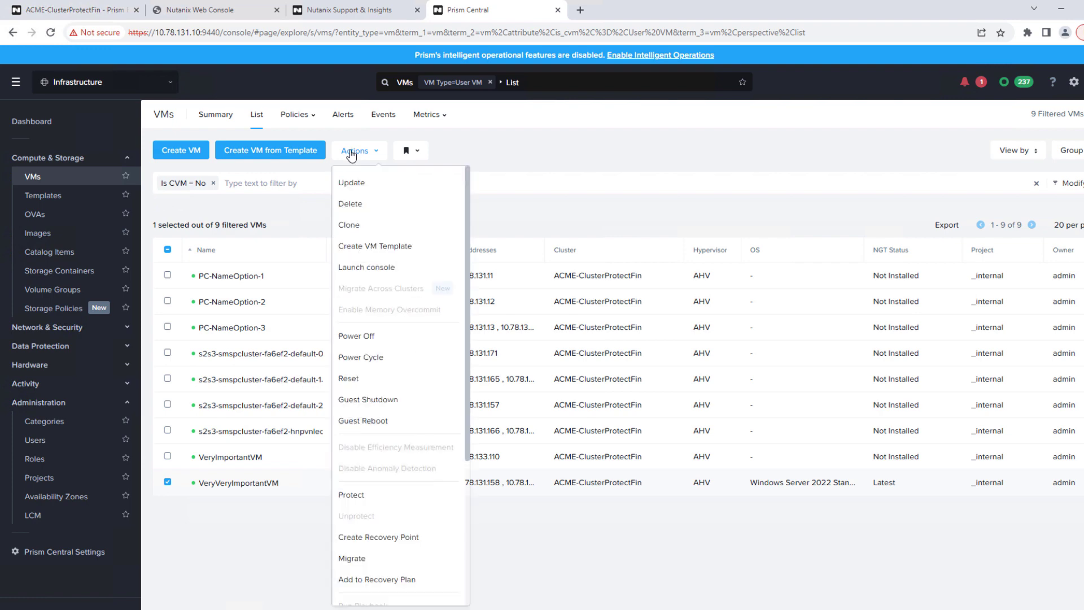
pyautogui.click(350, 269)
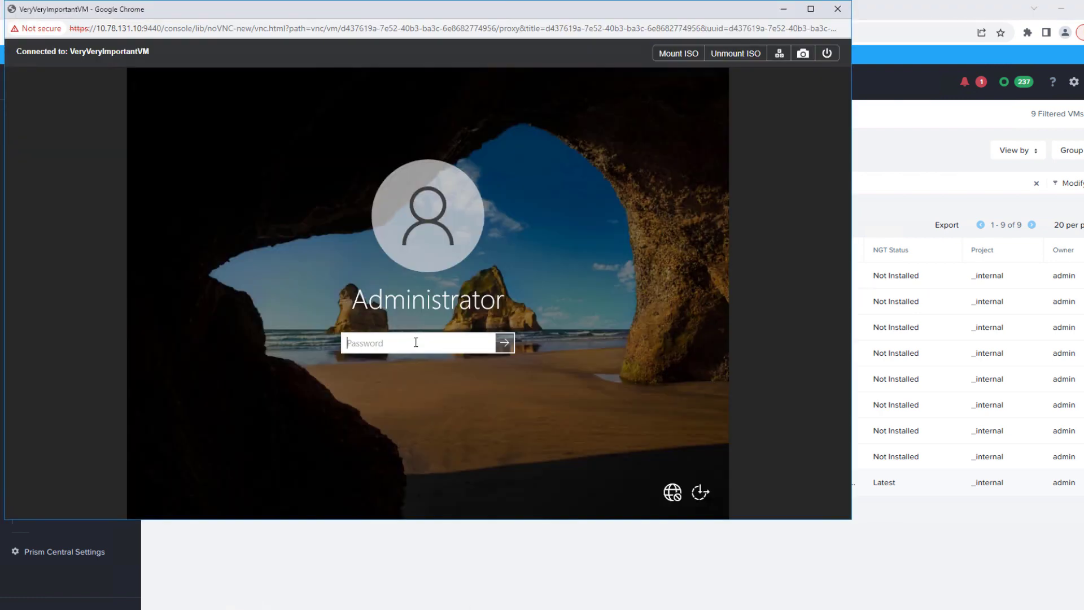
pyautogui.write('•••••••••••')
pyautogui.press('Return')
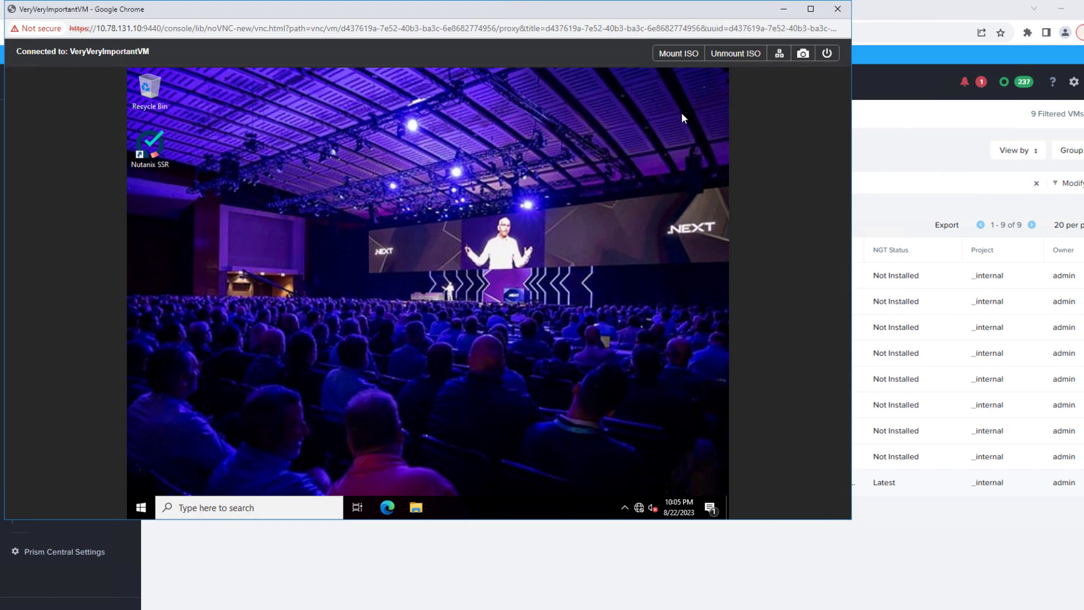
pyautogui.click(870, 213)
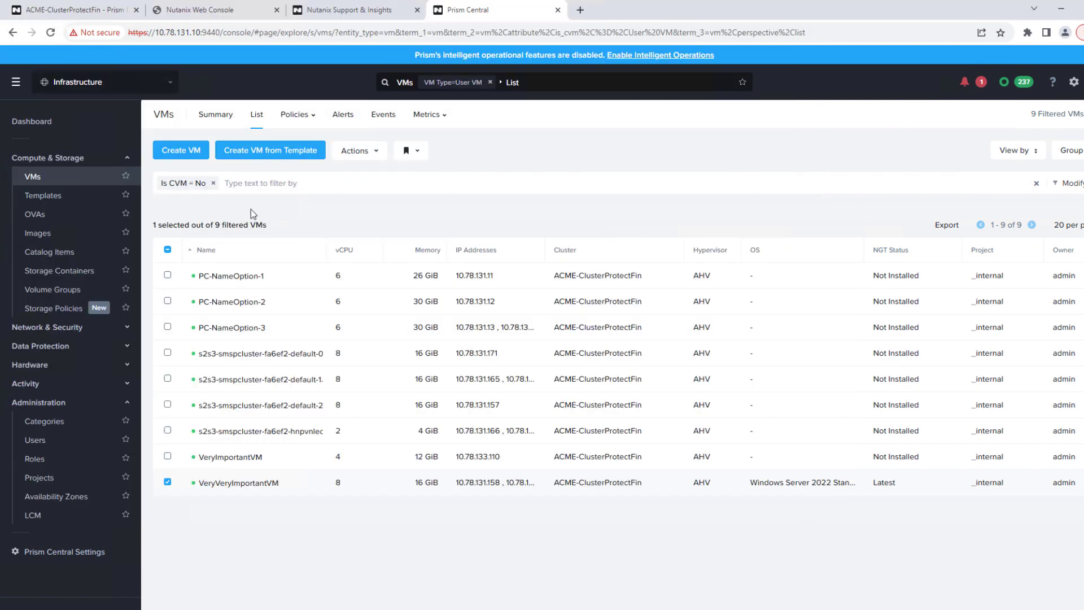
# Open Data Protection > Protection Policies and review s3-protection-rule's hourly S3 schedule
pyautogui.click(46, 481)
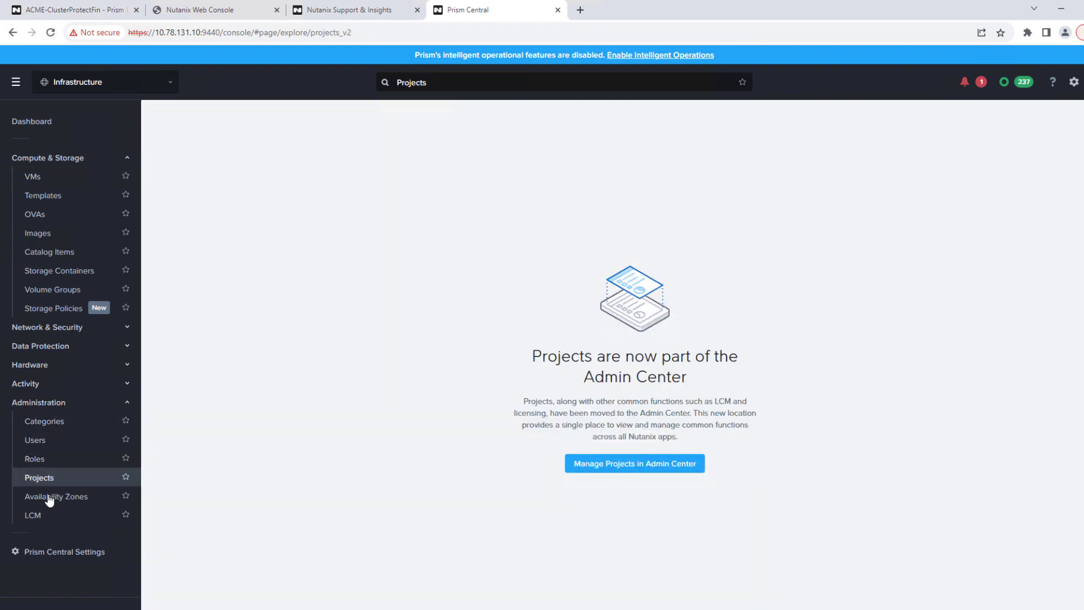
pyautogui.click(51, 351)
pyautogui.click(53, 388)
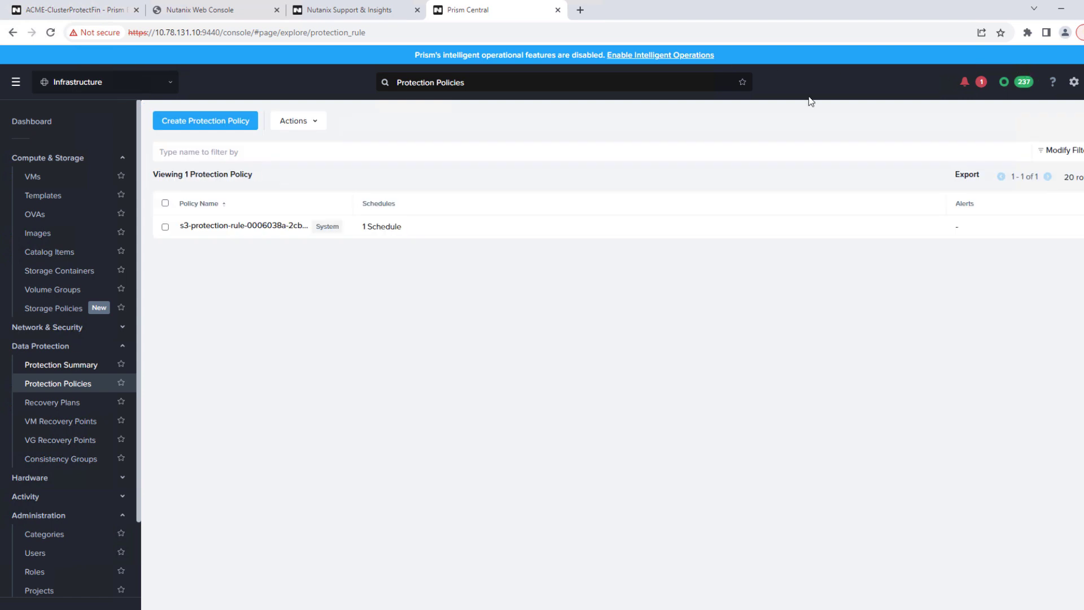
pyautogui.click(223, 227)
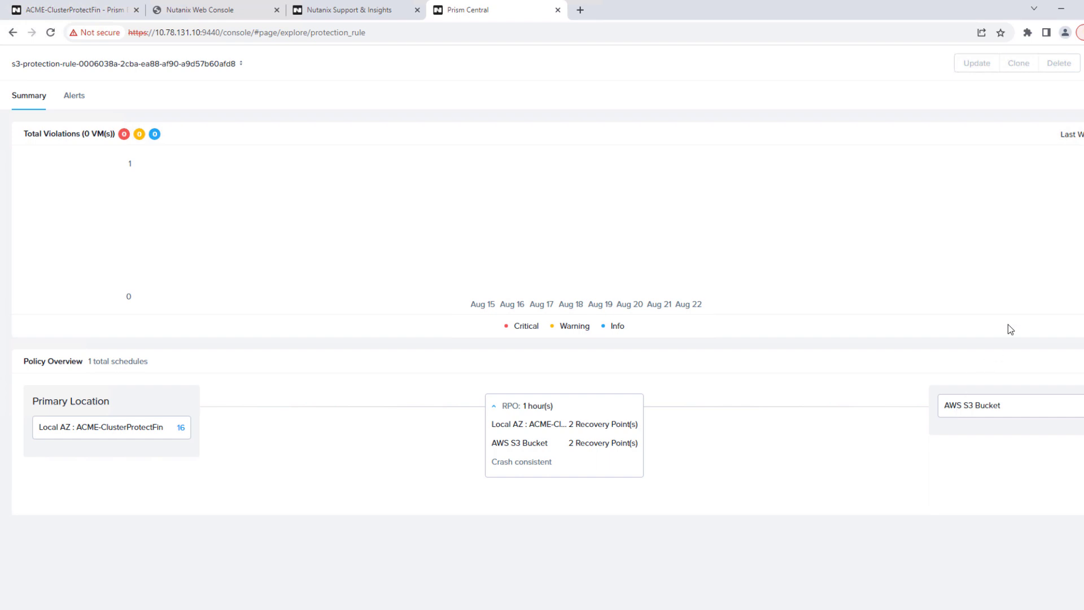
pyautogui.press('Escape')
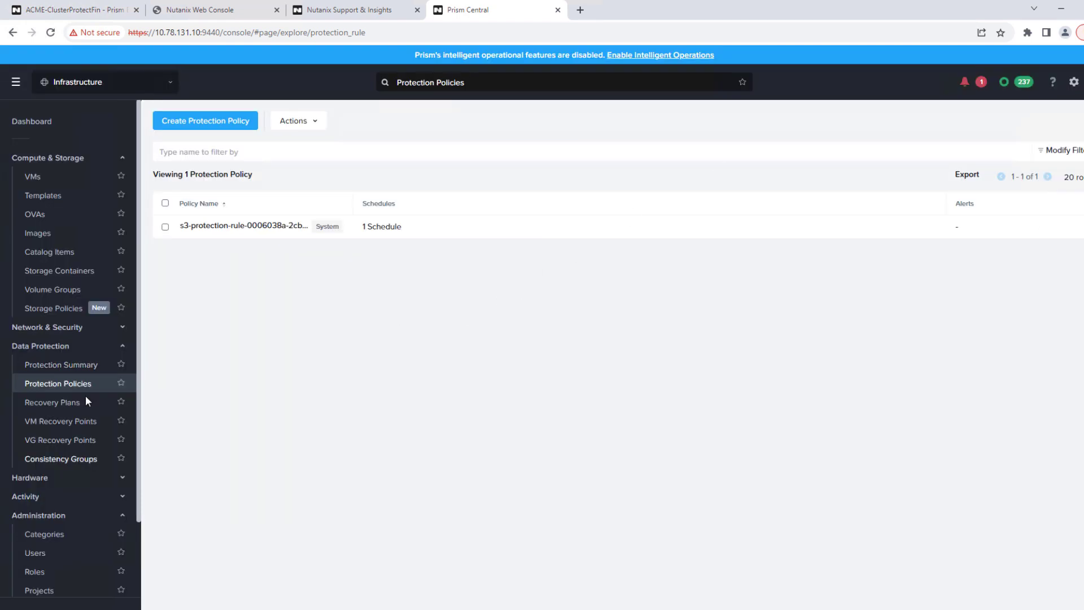
# Go to Administration > Categories and open s3-protection-category's details
pyautogui.click(47, 538)
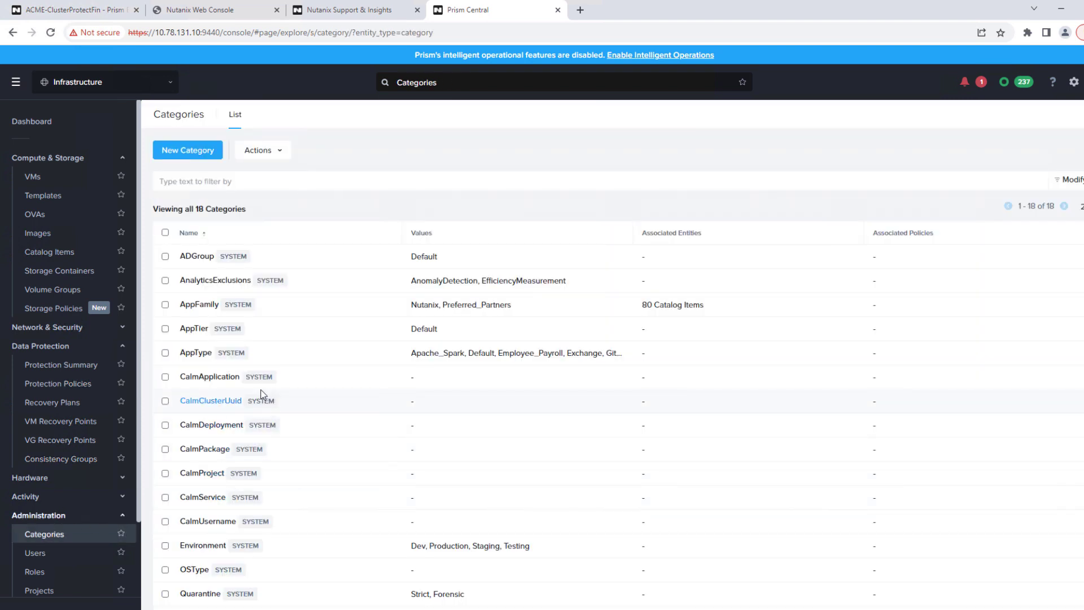
pyautogui.scroll(-1, 260, 397)
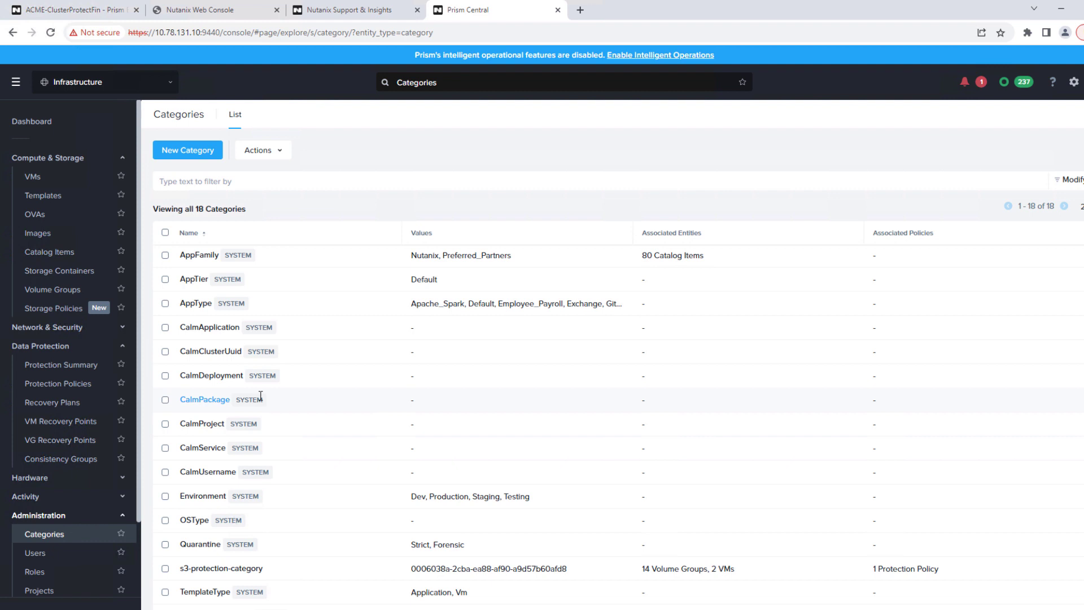
pyautogui.scroll(1, 259, 410)
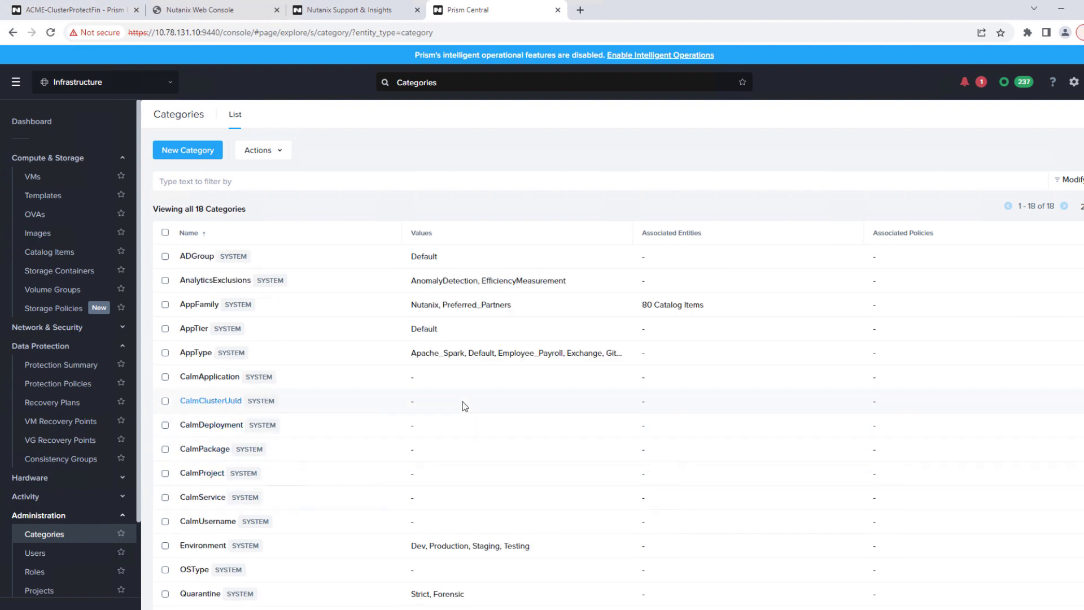
pyautogui.scroll(-1, 341, 484)
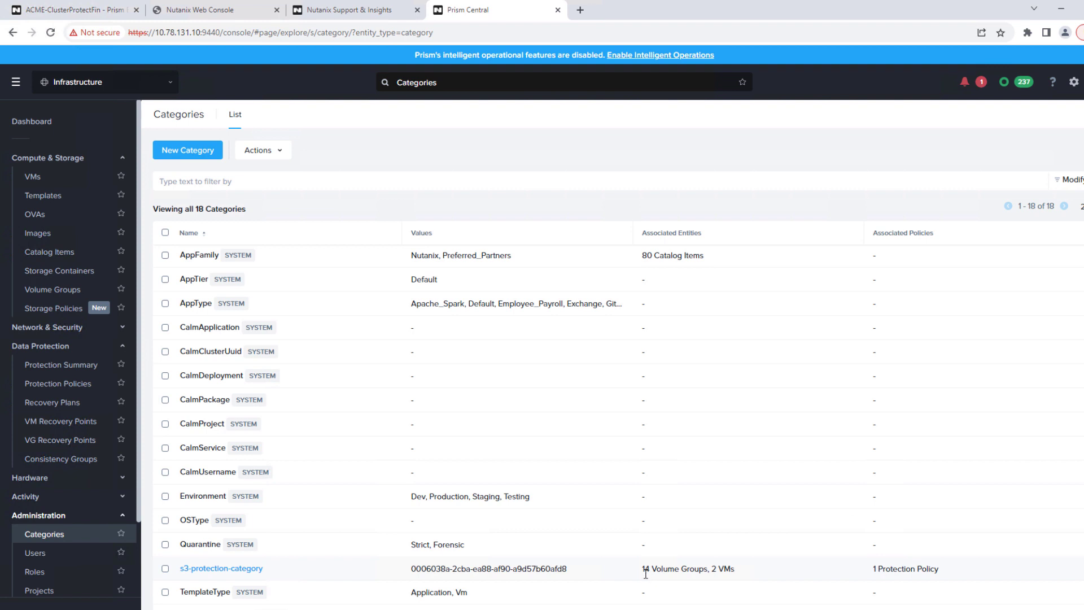
pyautogui.click(229, 571)
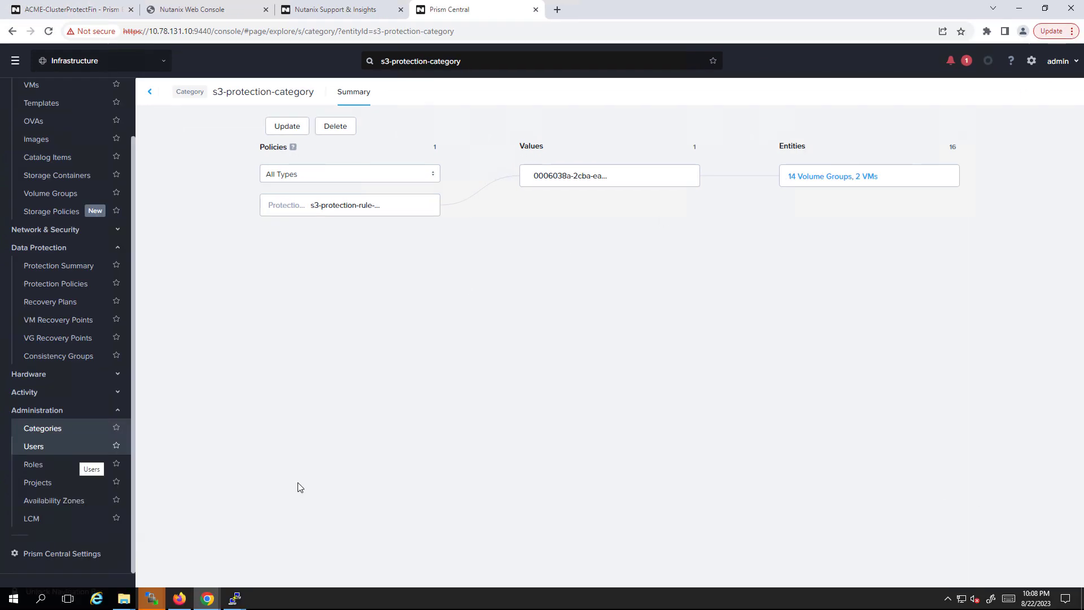
# Open Prism Central Management settings and highlight the note confirming protection on AWS S3 Object Storage
pyautogui.click(79, 554)
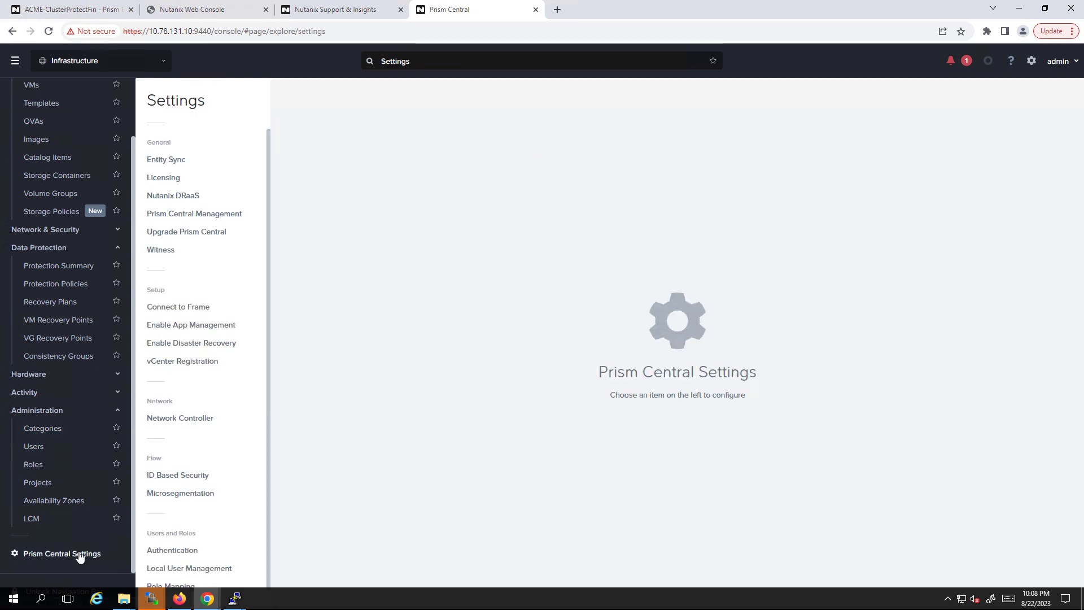
pyautogui.click(185, 215)
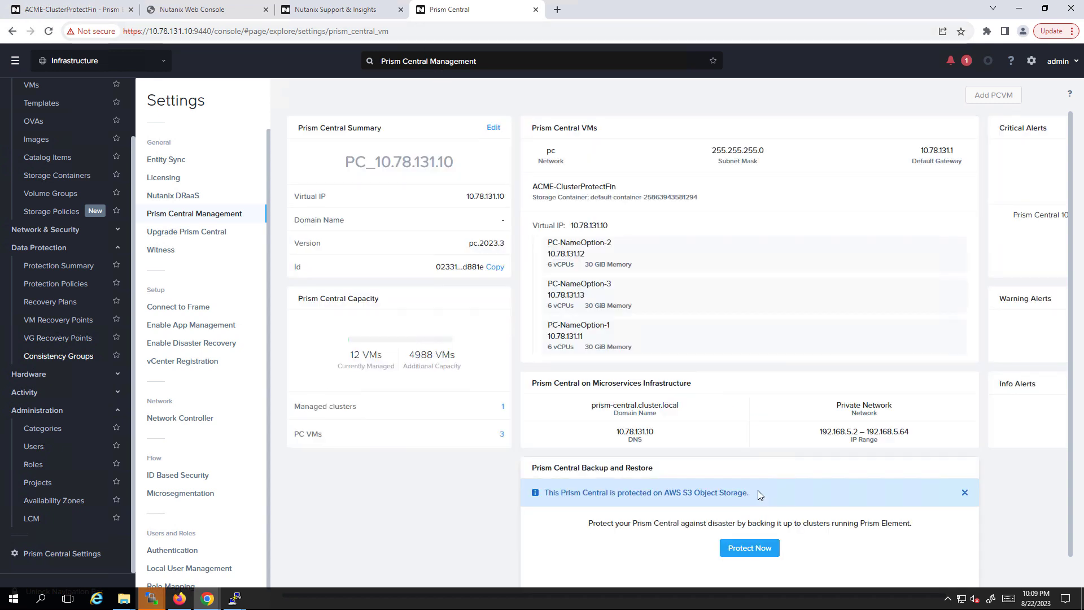
pyautogui.moveTo(749, 493); pyautogui.dragTo(543, 493)
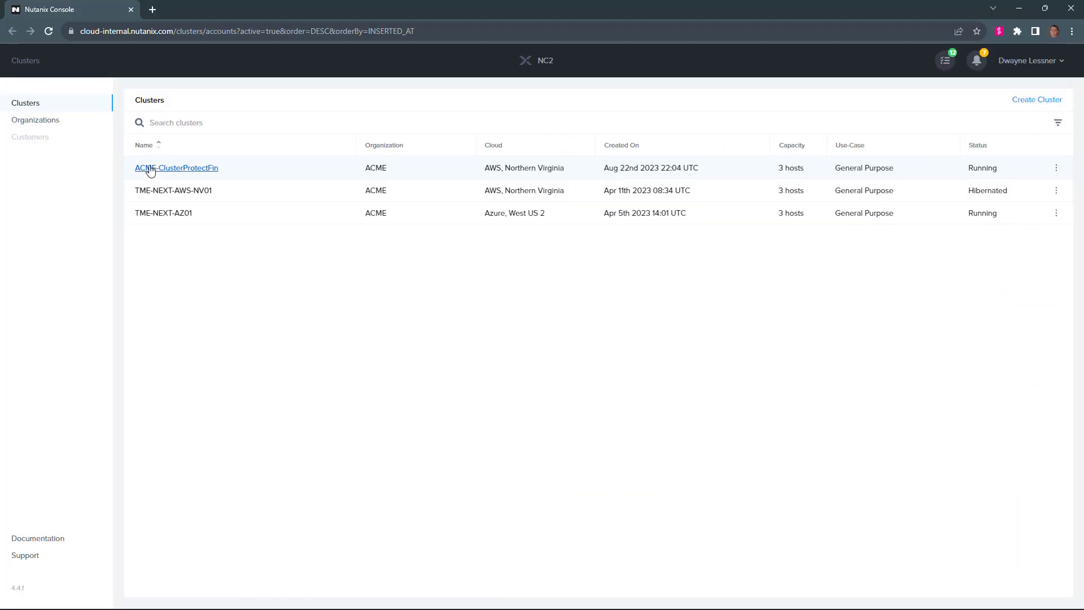
# Set ACME-ClusterProtectFin's cluster state to Failed from its Advanced settings and confirm
pyautogui.click(150, 171)
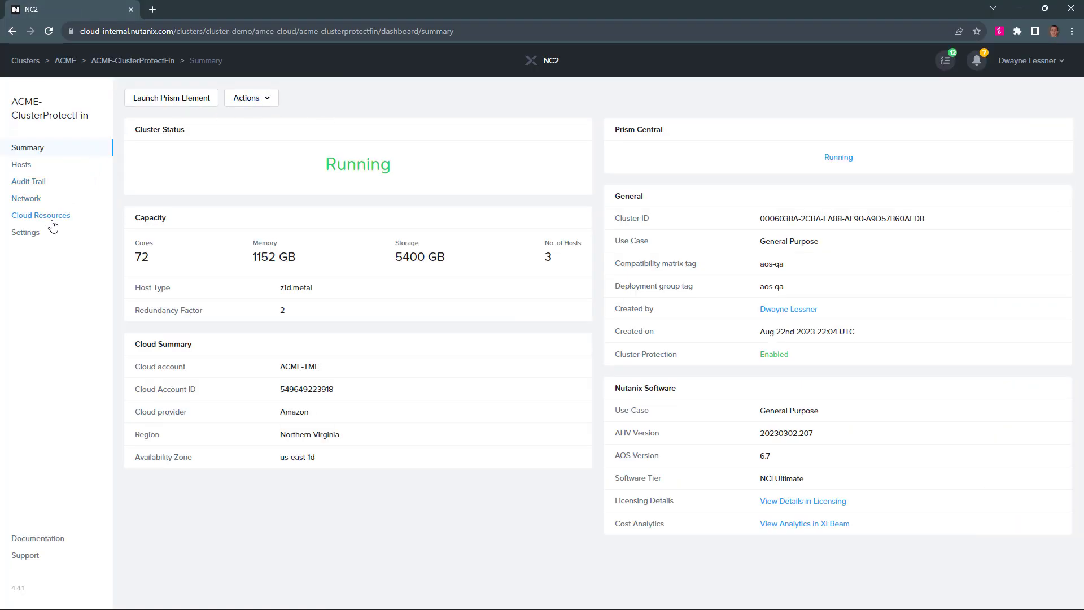
pyautogui.click(38, 236)
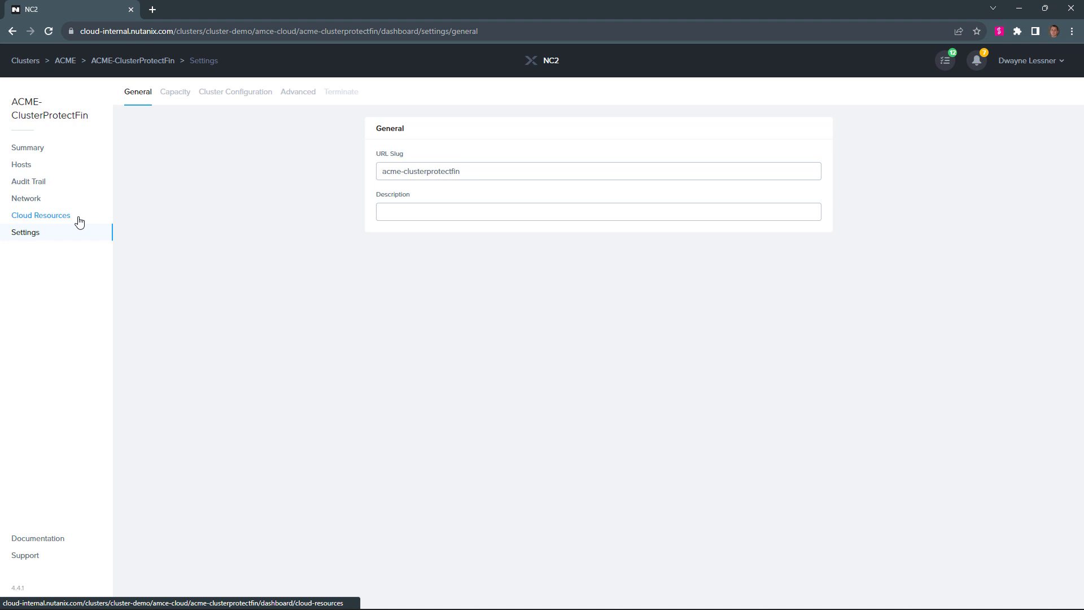
pyautogui.click(292, 95)
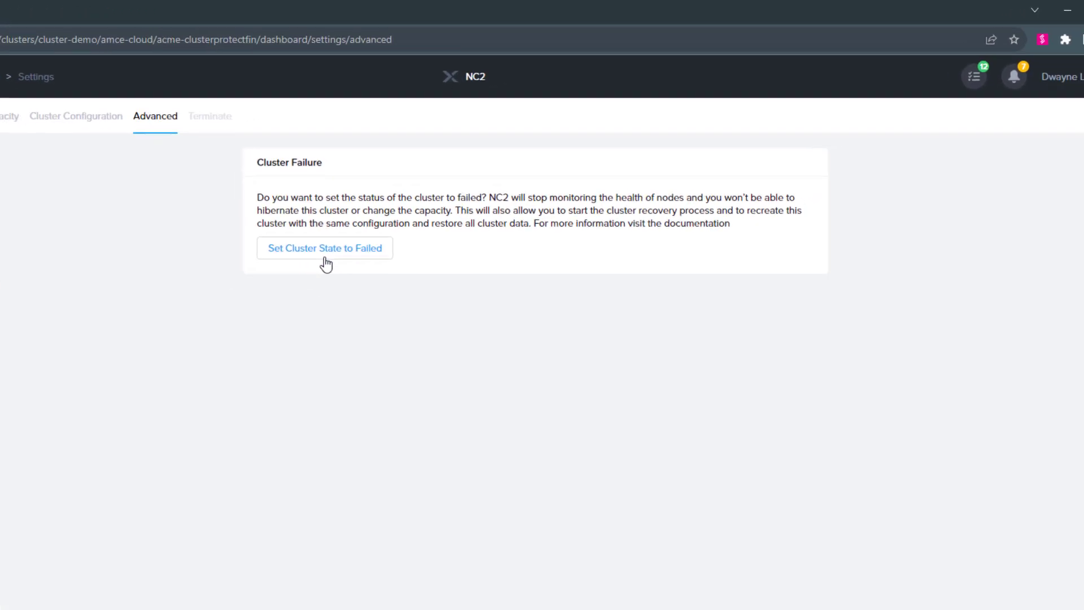
pyautogui.click(325, 256)
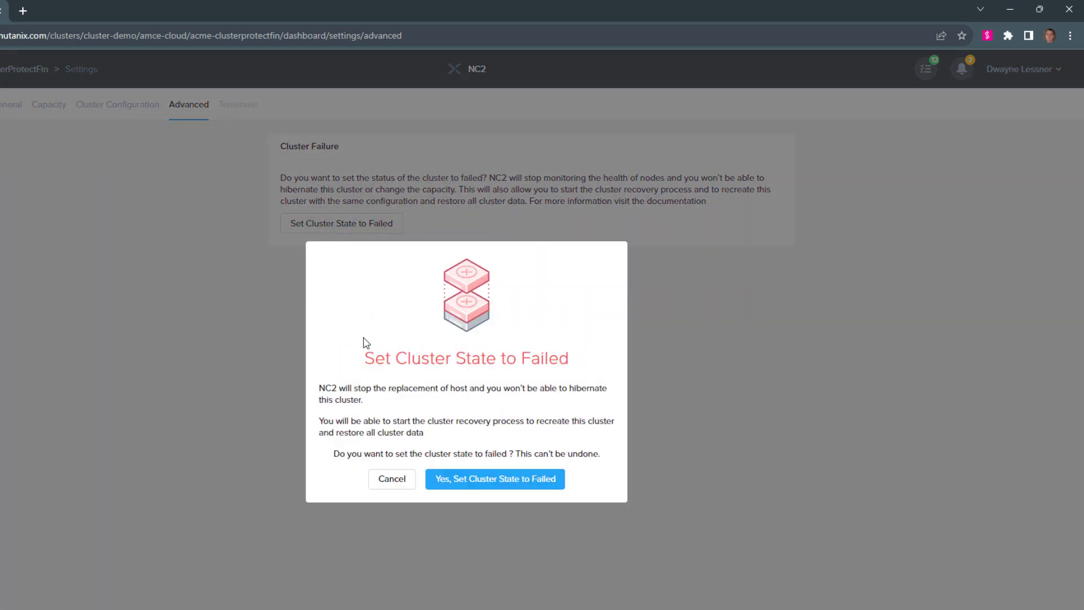
pyautogui.click(453, 481)
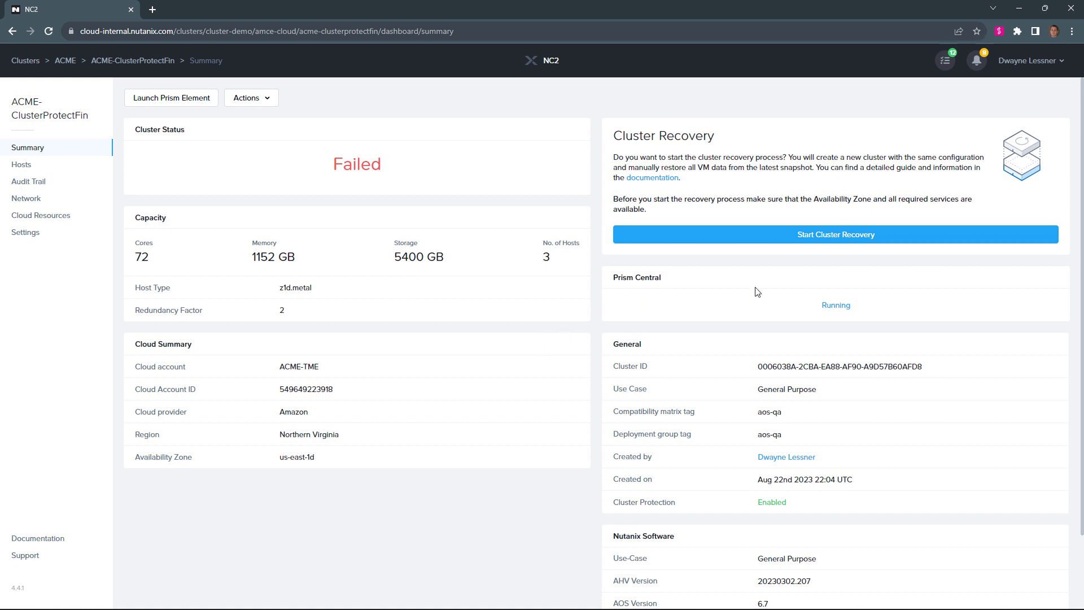
# Start cluster recovery for the failed cluster and open the Recreate Cluster configuration wizard
pyautogui.click(777, 235)
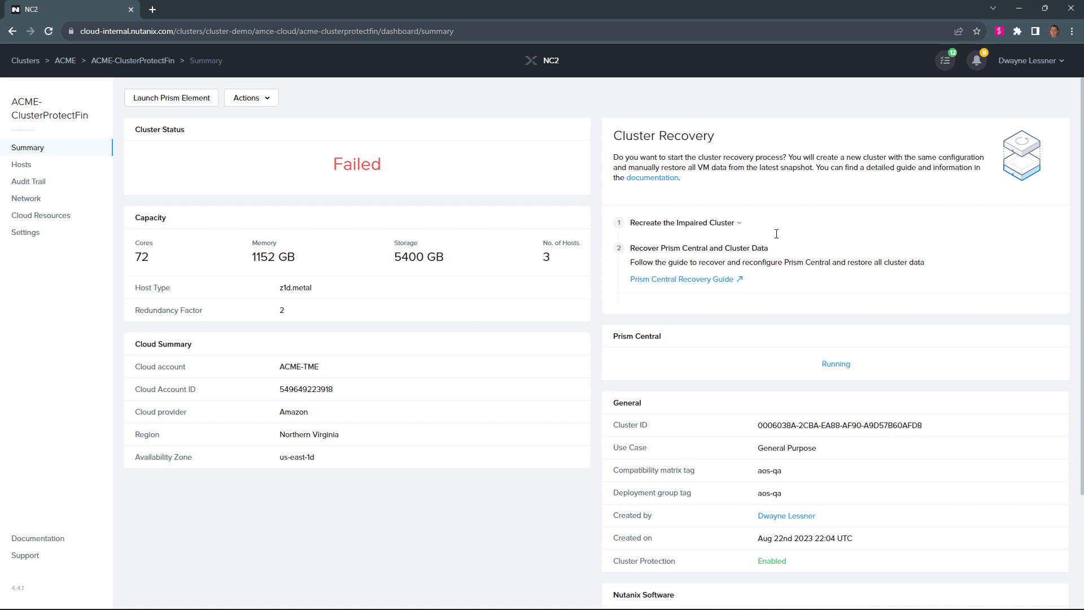
pyautogui.click(740, 225)
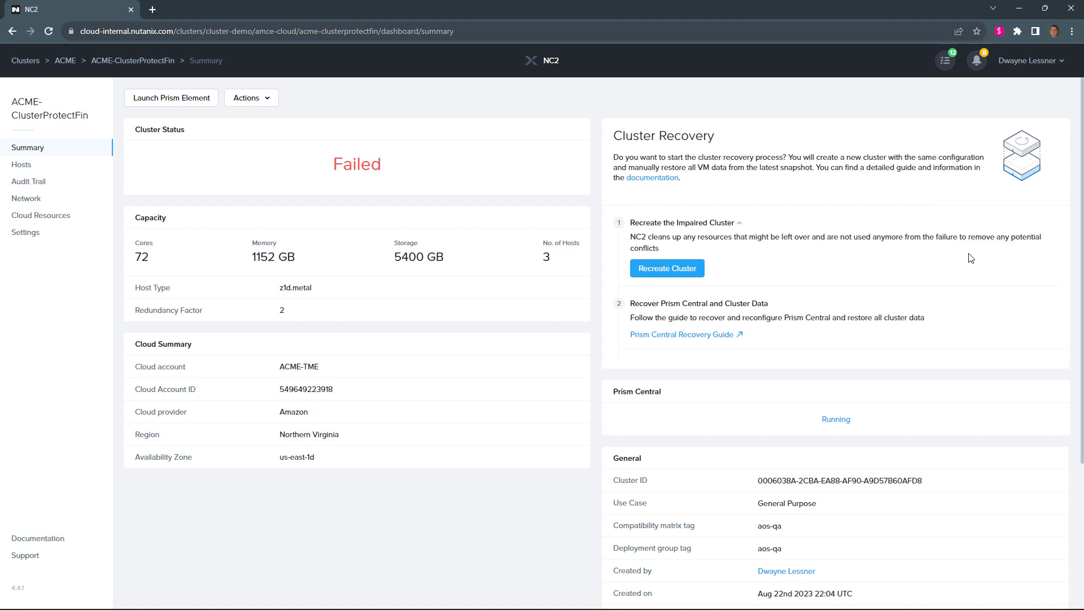
pyautogui.click(676, 270)
pyautogui.click(676, 270)
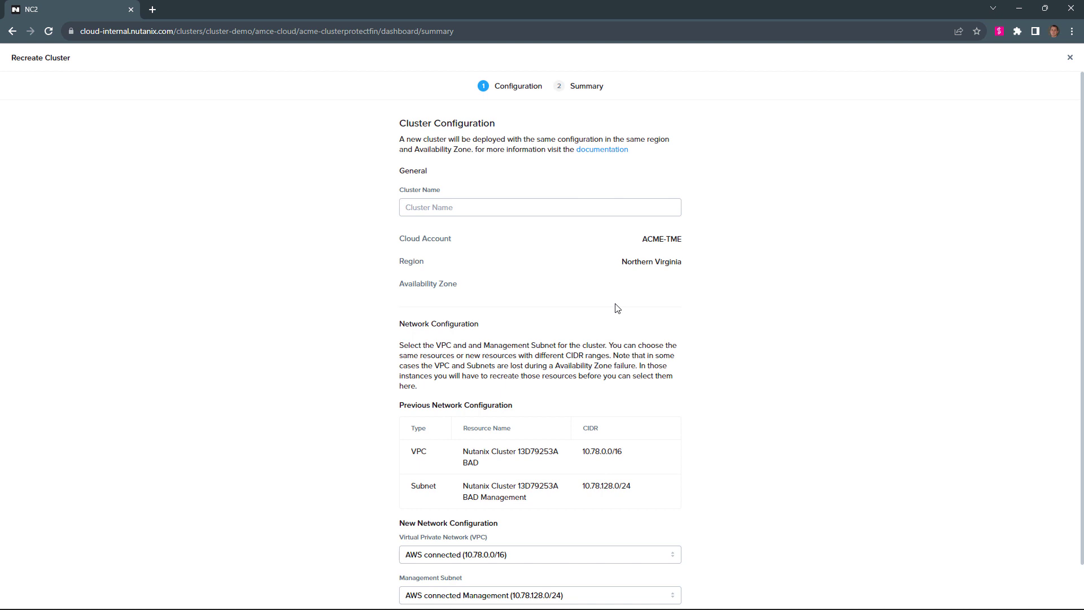
# Enter the recreated cluster's name, ACME-ClusterProtectFin1, in the configuration form
pyautogui.click(429, 205)
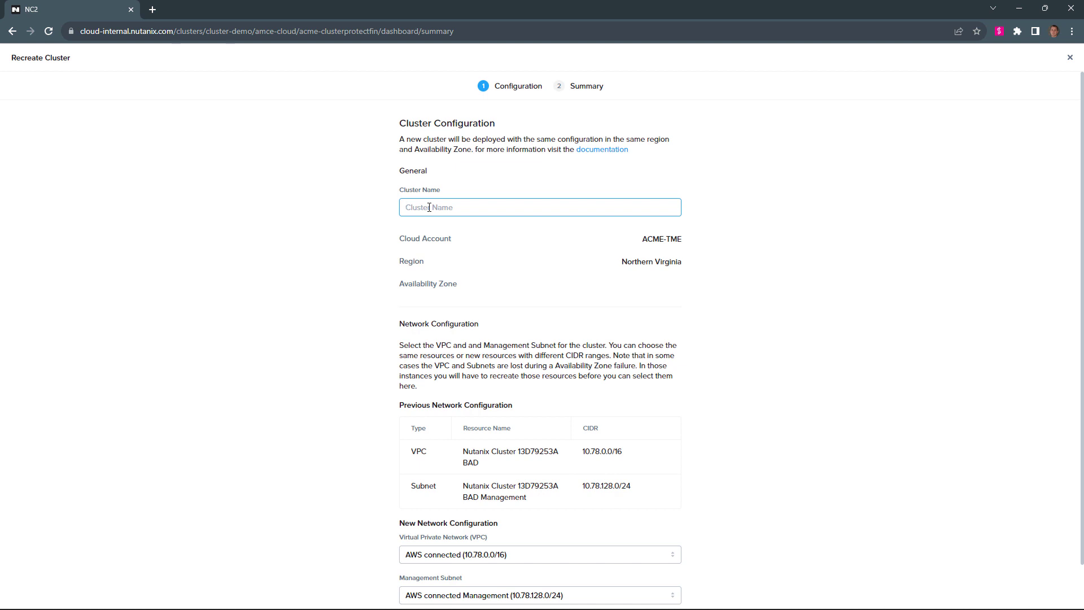
pyautogui.write('ACME-ClusterProtectFin1')
# Review the summary with the AWS connected VPC and Management subnet, then submit the recreation
pyautogui.scroll(-1, 496, 288)
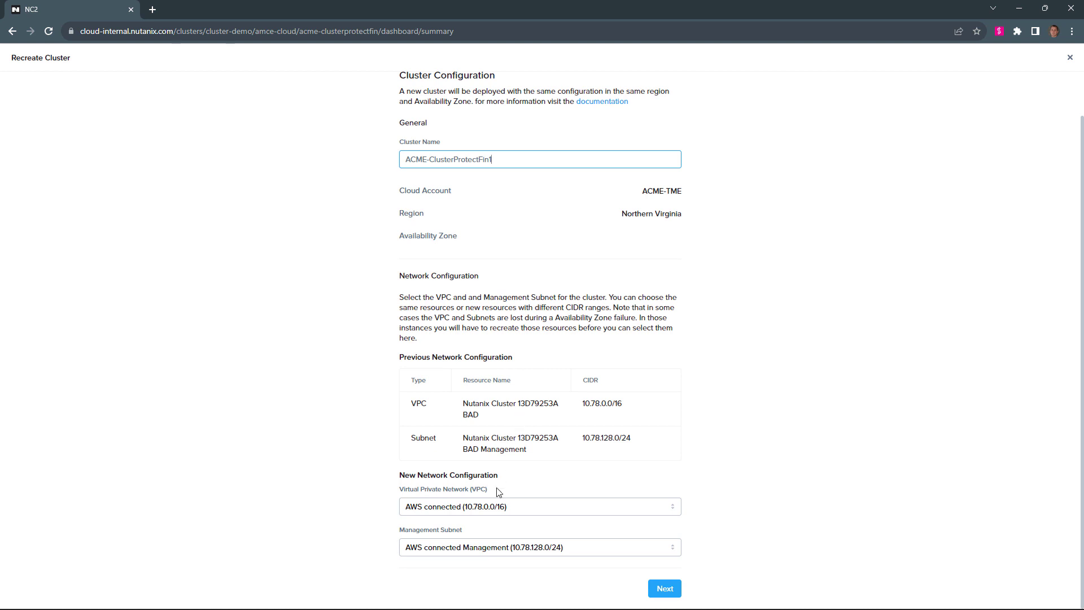
pyautogui.click(665, 590)
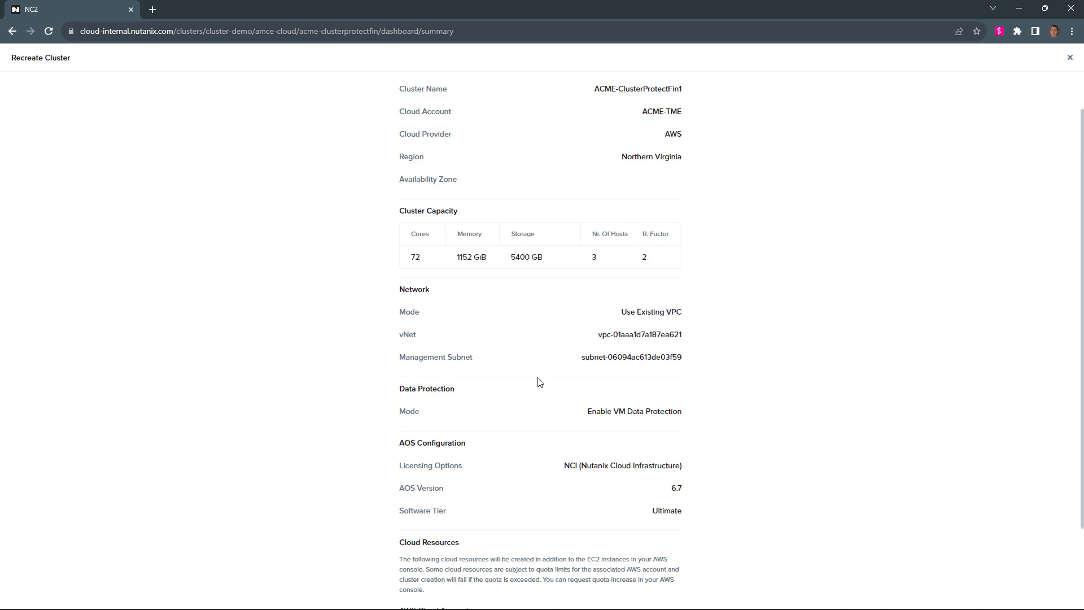
pyautogui.scroll(-2, 516, 265)
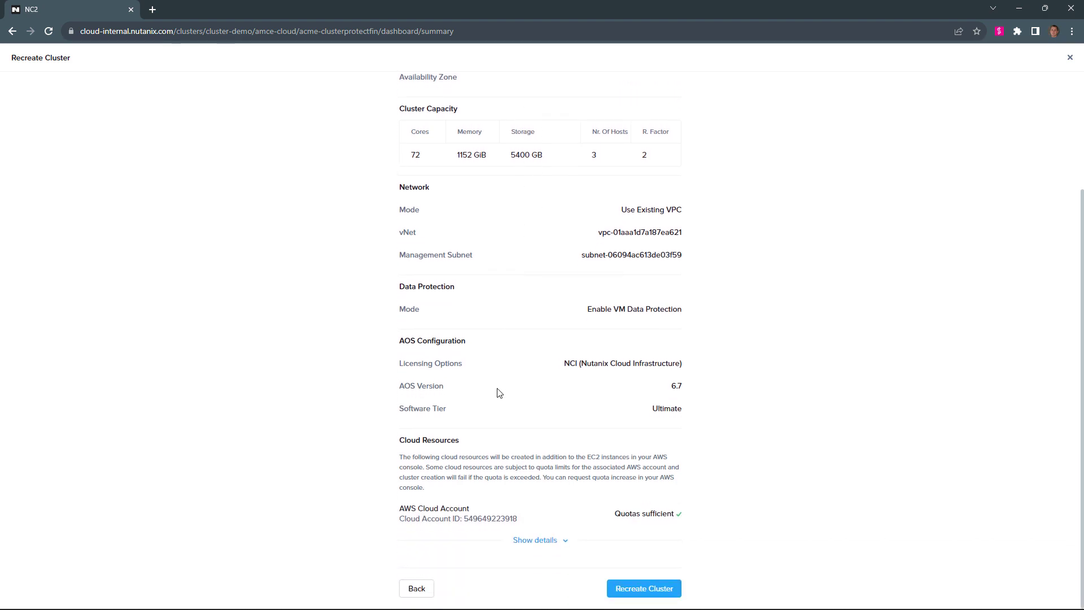
pyautogui.click(631, 588)
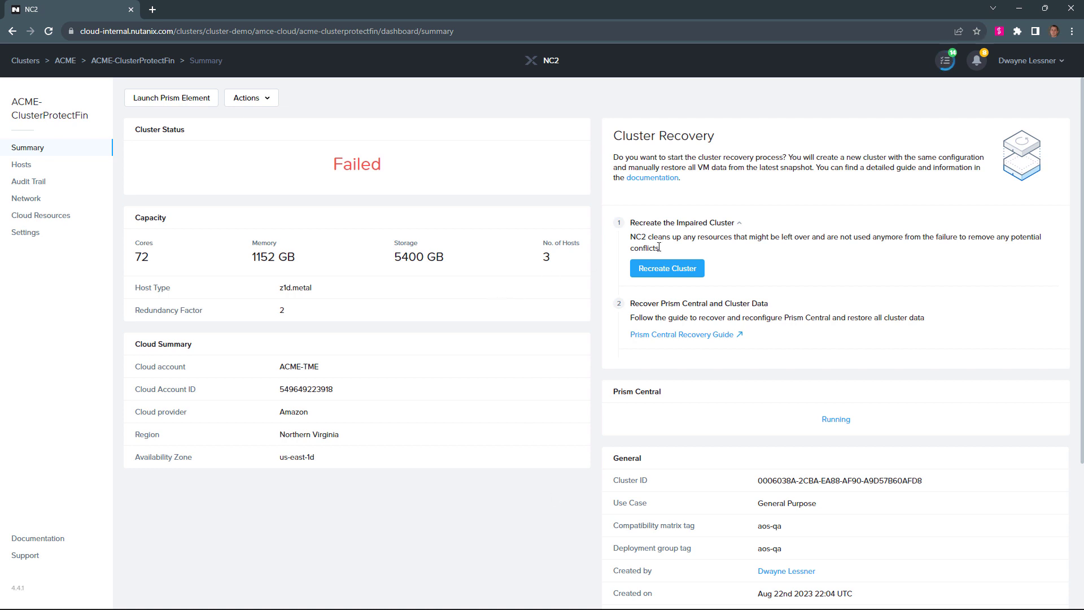
# Check recent tasks, open ACME-ClusterProtectFin1 and copy the first host's CVM IP 10.78.128.19
pyautogui.click(949, 62)
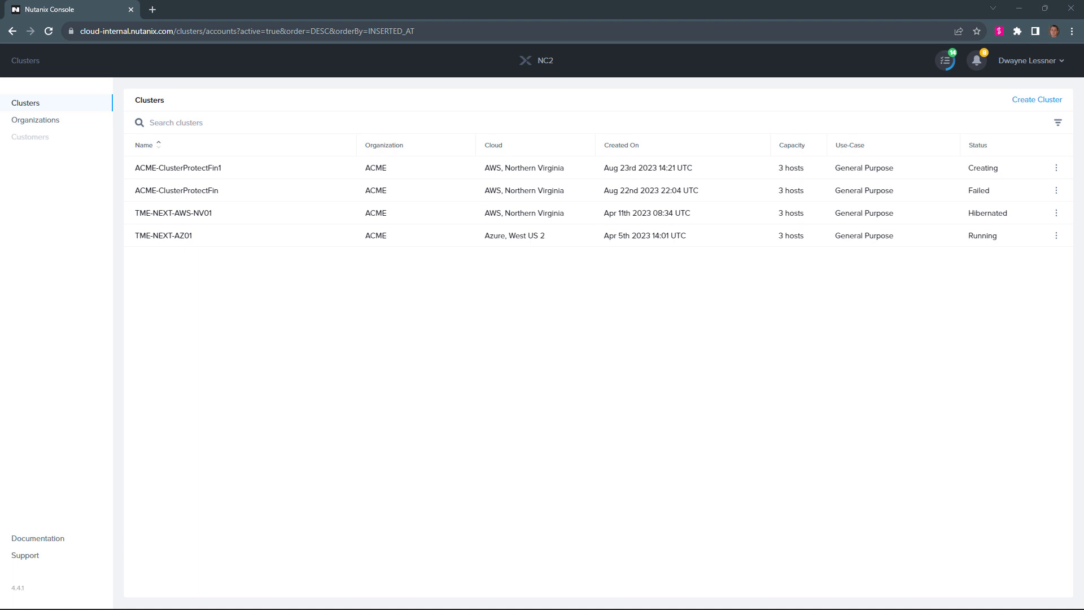
pyautogui.click(193, 169)
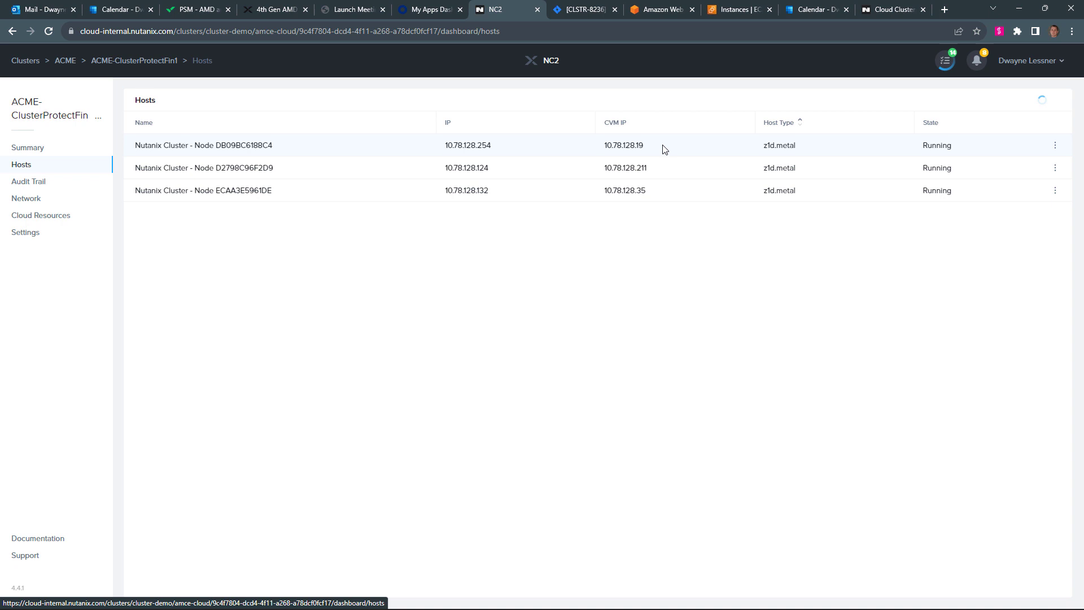
pyautogui.moveTo(660, 148); pyautogui.dragTo(594, 150)
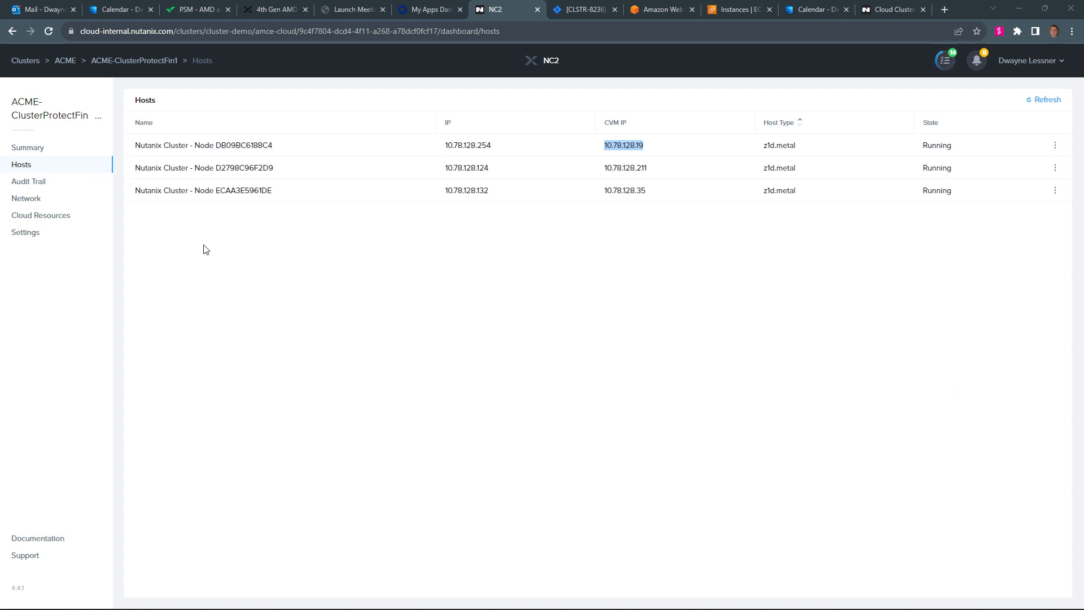
# In Prism at 10.78.128.19, start a new subnet named pc on cloud subnet 10.78.131.0/24
pyautogui.moveTo(187, 609)
pyautogui.click(93, 596)
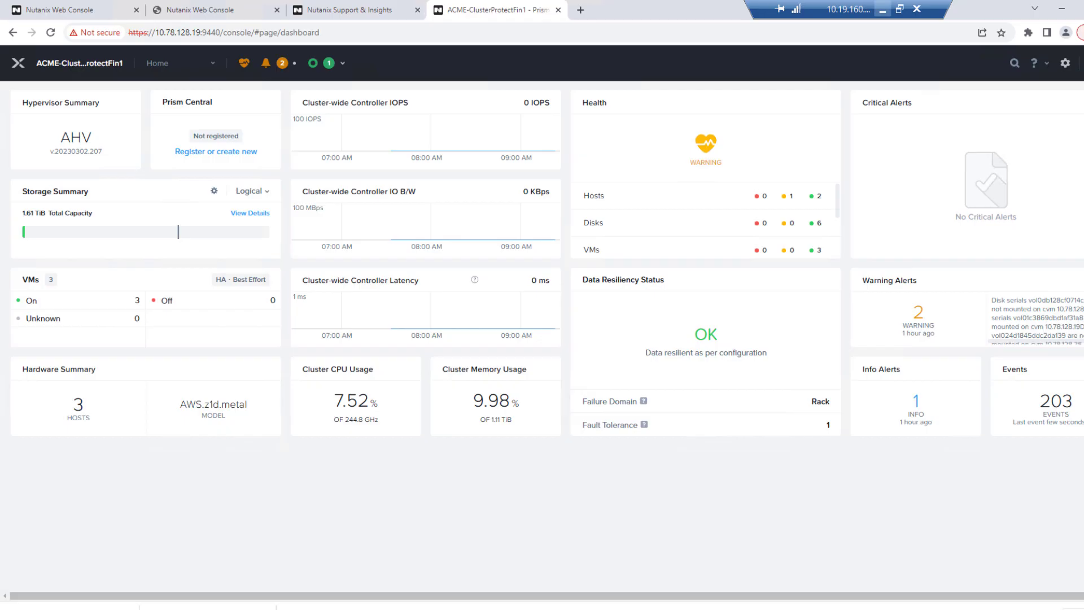
pyautogui.click(213, 67)
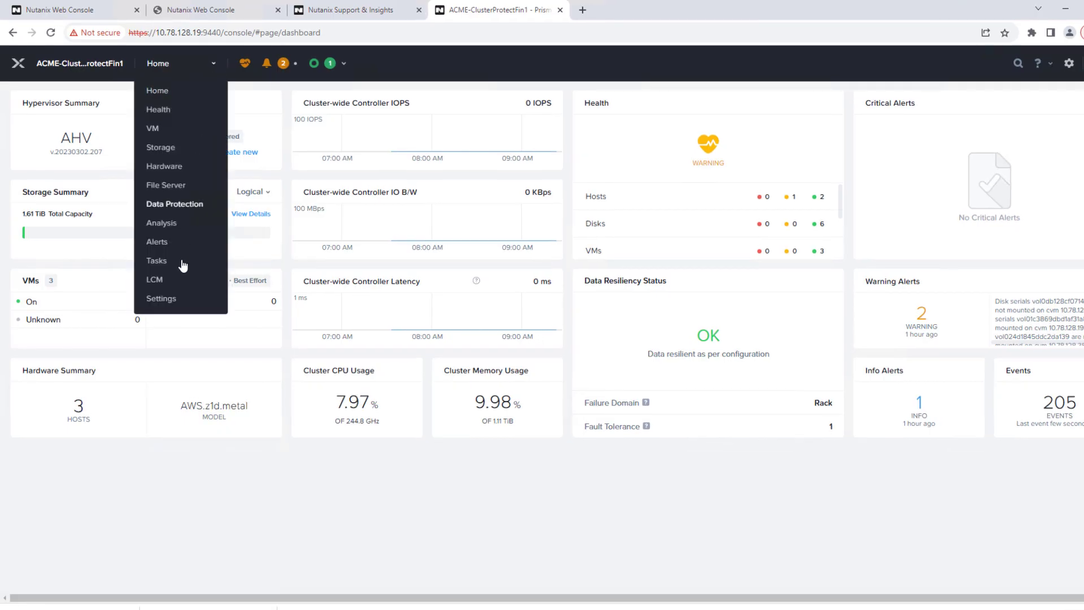
pyautogui.click(170, 303)
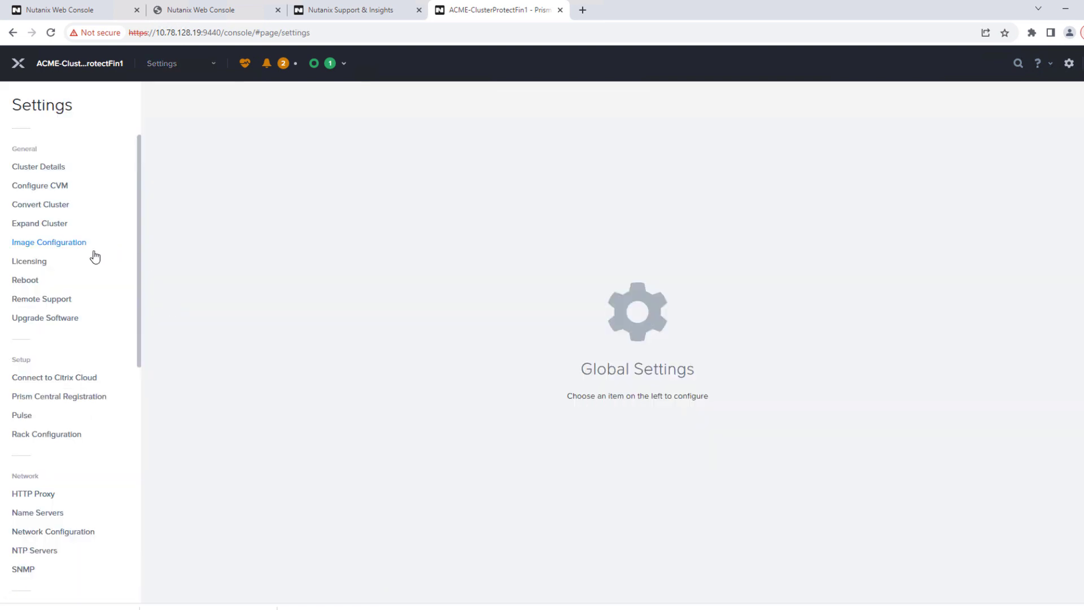
pyautogui.click(65, 532)
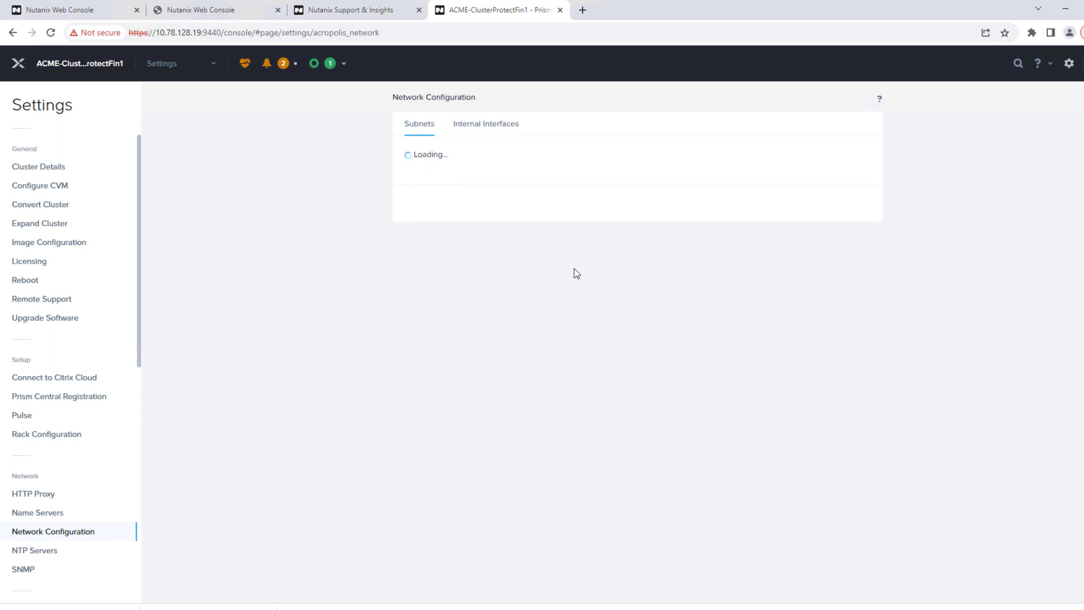
pyautogui.click(635, 214)
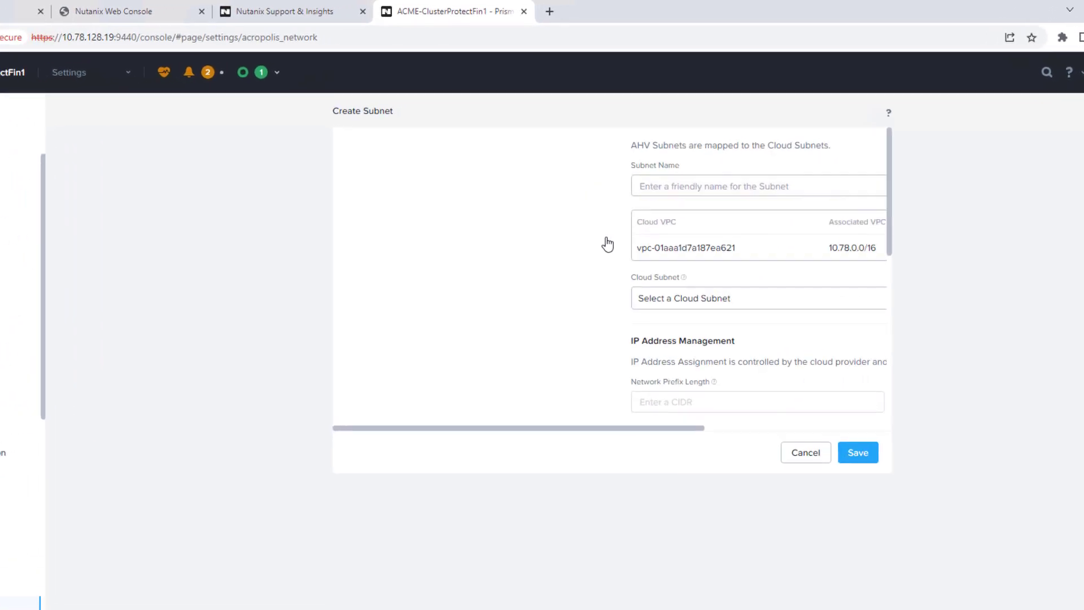
pyautogui.click(406, 199)
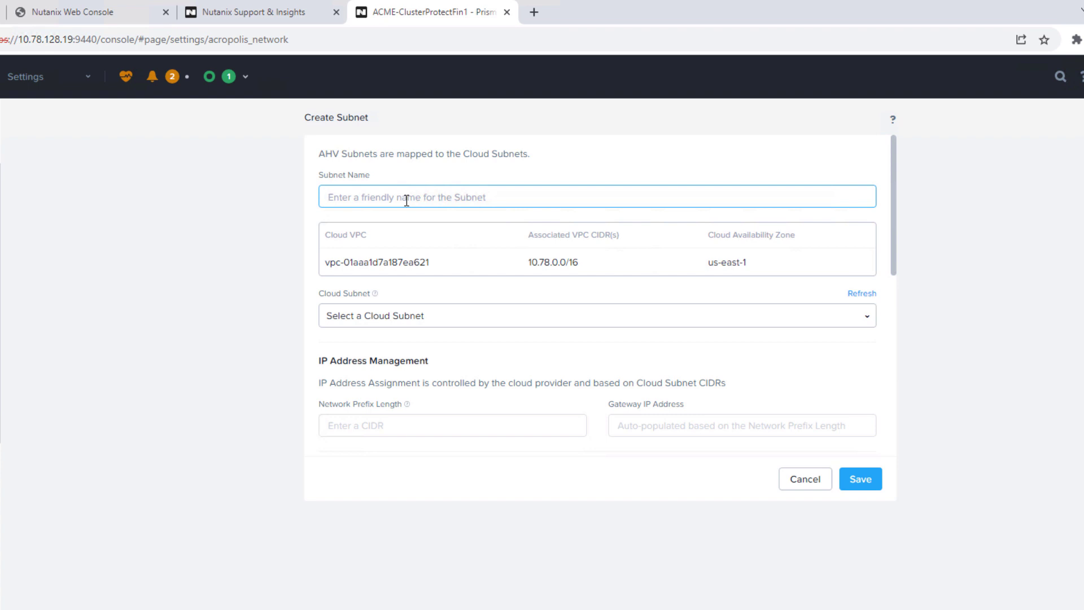
pyautogui.write('pc')
pyautogui.click(403, 316)
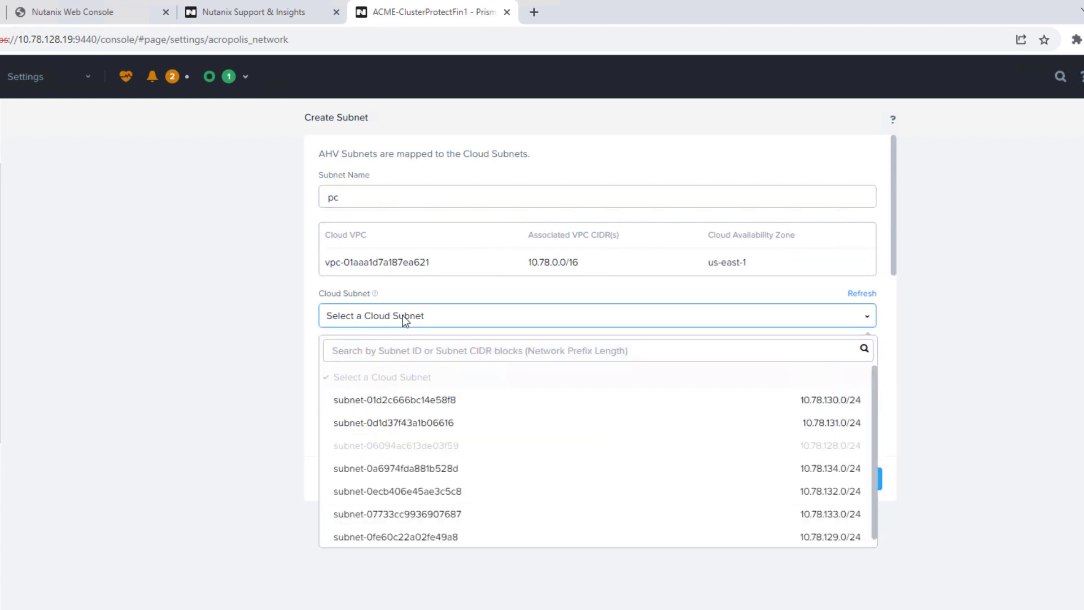
pyautogui.click(381, 422)
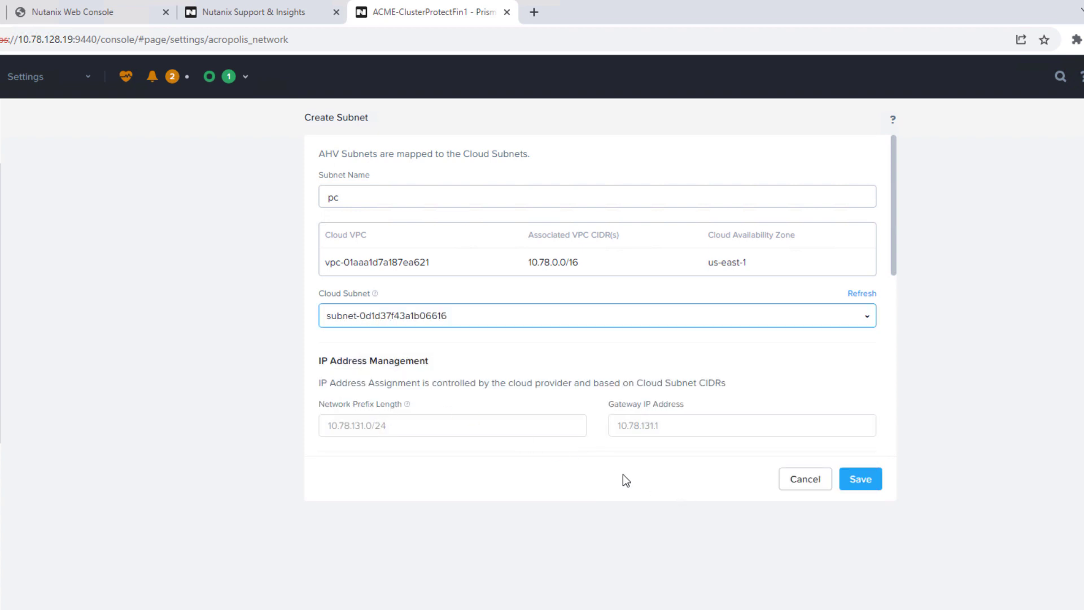
pyautogui.moveTo(894, 245); pyautogui.dragTo(900, 321)
# Add an IP address pool from 10.78.131.160 to 10.78.131.250
pyautogui.click(578, 370)
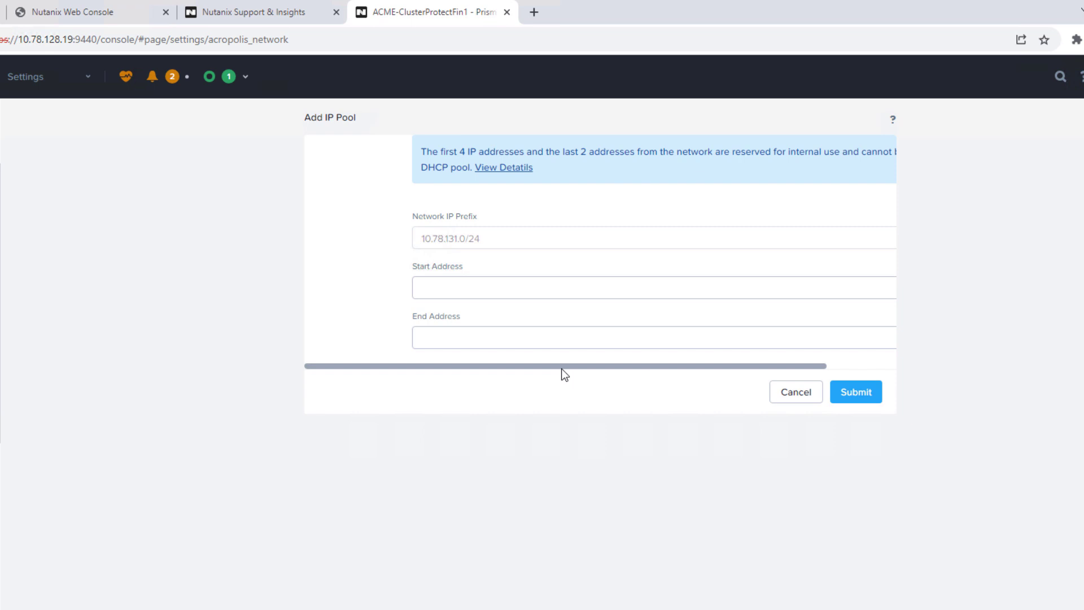
pyautogui.click(435, 289)
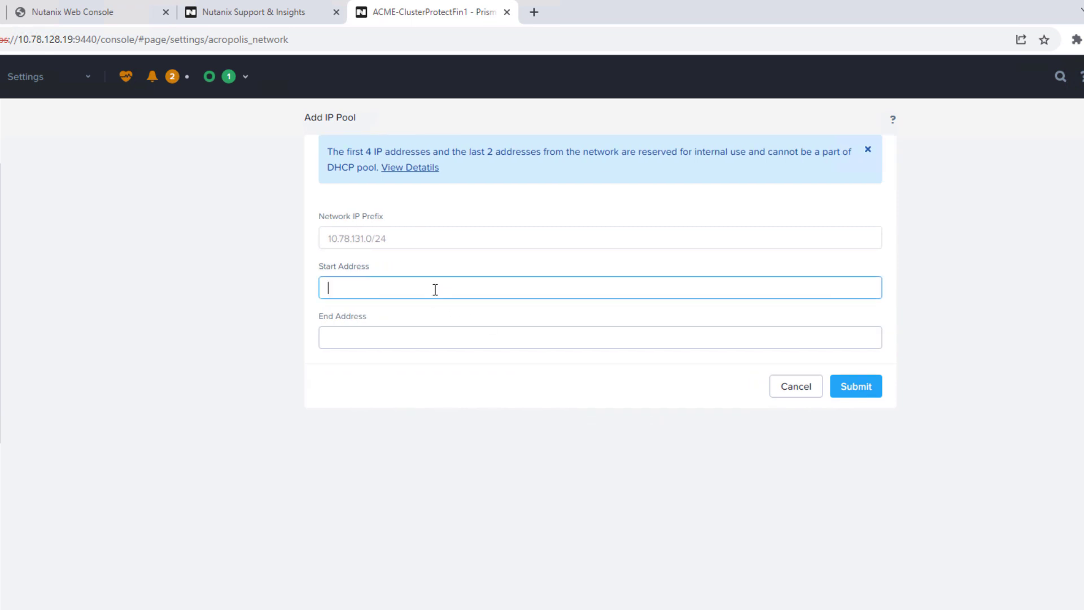
pyautogui.write('10.78.131.160')
pyautogui.press('Tab')
pyautogui.write('10.78.131.250')
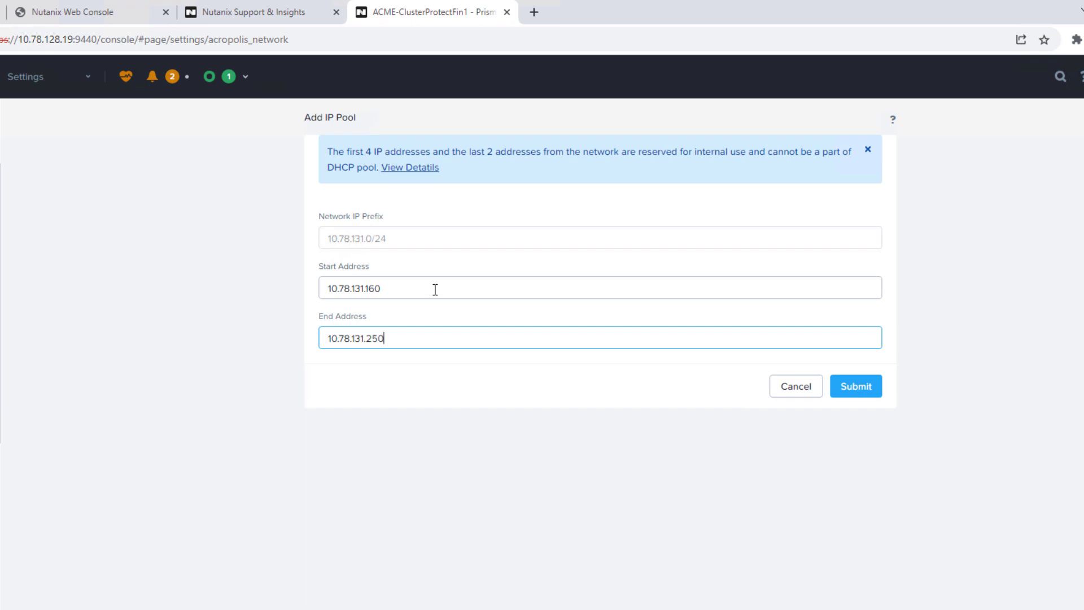
pyautogui.click(871, 390)
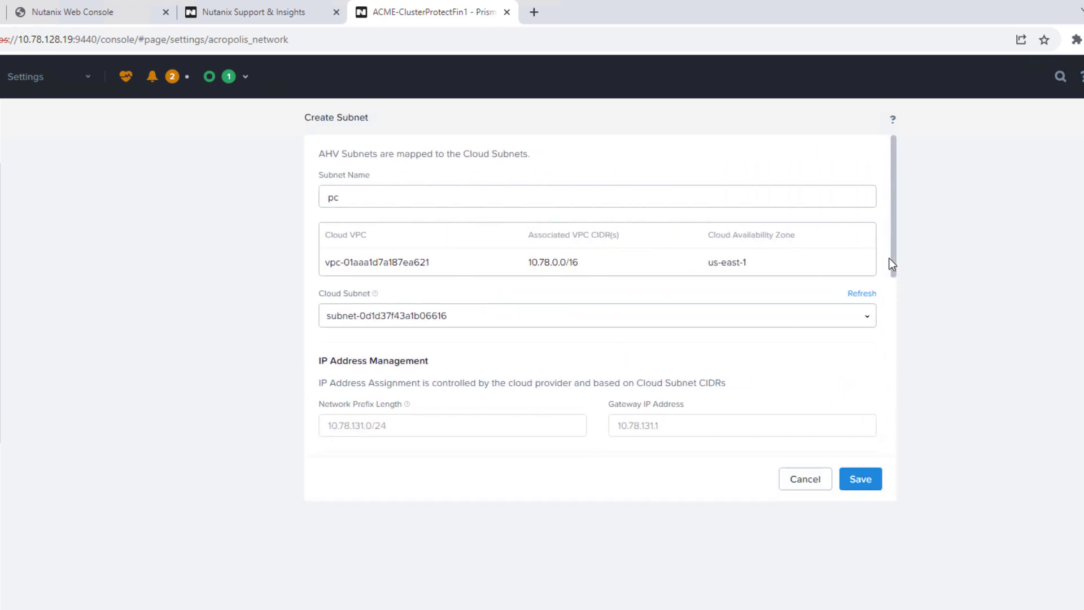
# Set DNS server 8.8.8.8 and save the pc subnet
pyautogui.moveTo(893, 281); pyautogui.dragTo(897, 376)
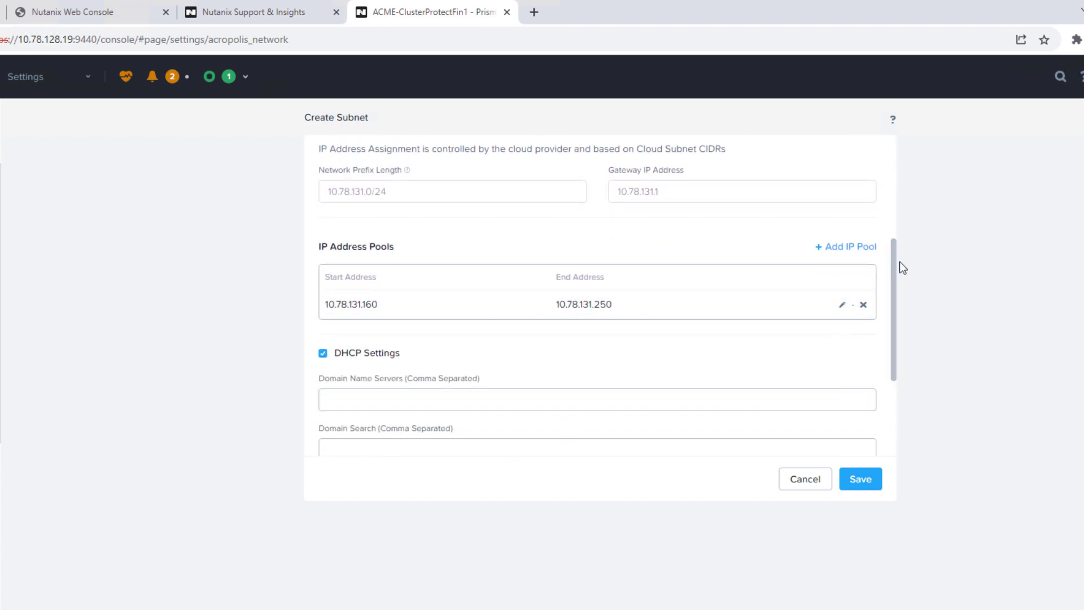
pyautogui.scroll(-3, 898, 266)
pyautogui.click(485, 230)
pyautogui.write('8.8.8.8')
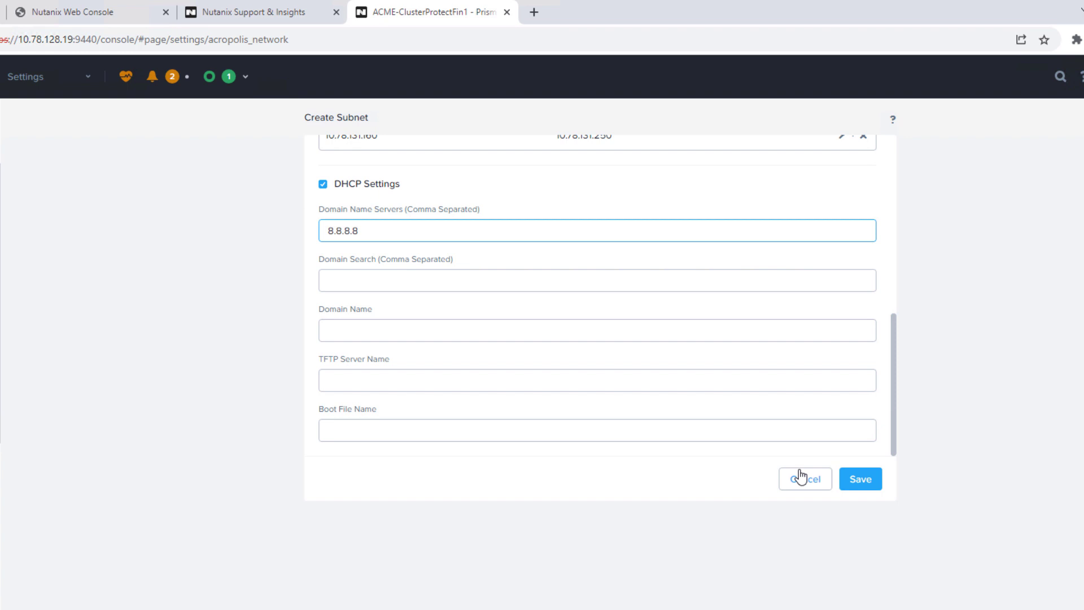
pyautogui.click(857, 481)
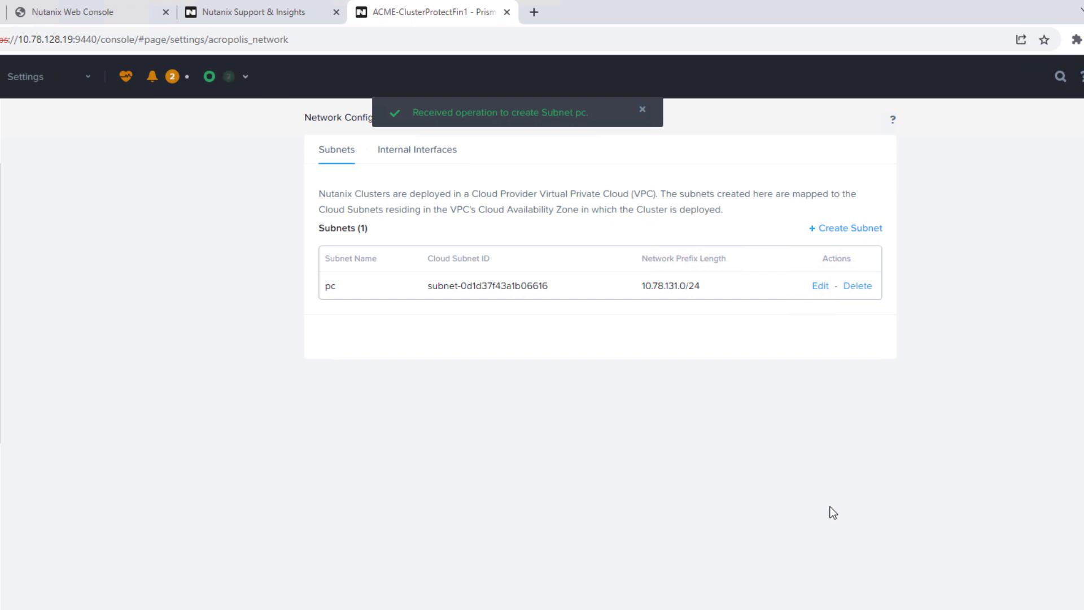
pyautogui.click(85, 76)
# Run pcdr-cli recover -b nutanix-clusters-cp-pcdr-acme -r us-east-1 -n pc in PuTTY and check the recovery task
pyautogui.click(30, 112)
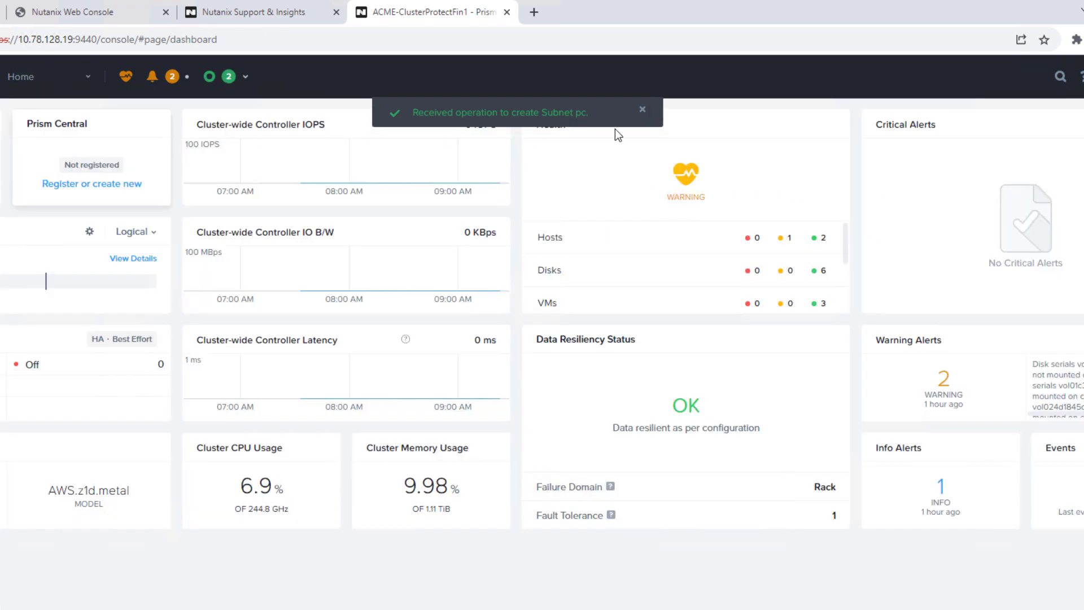
pyautogui.click(642, 109)
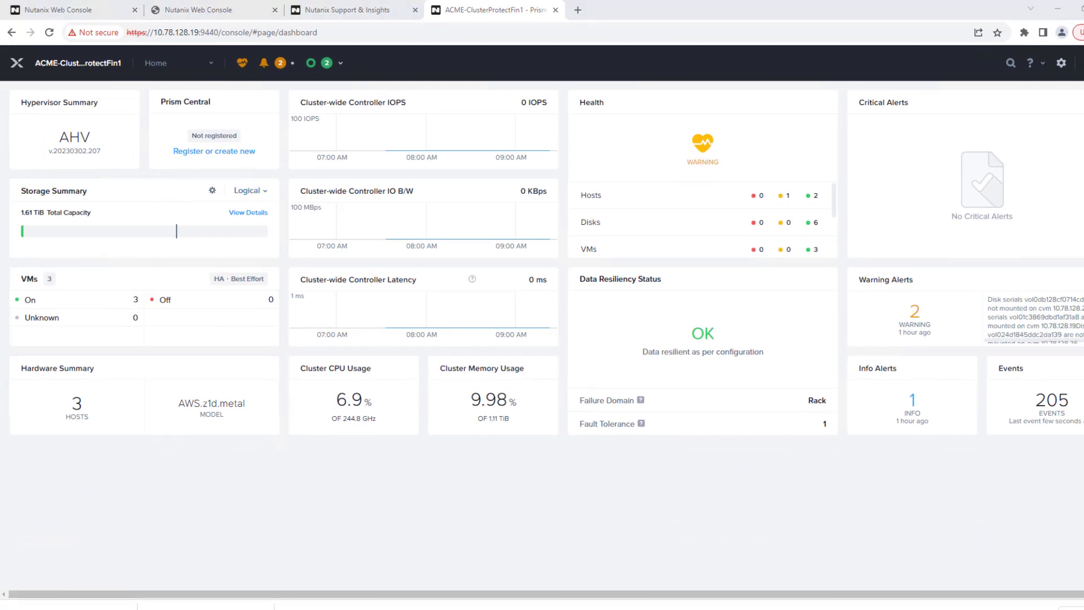
pyautogui.click(376, 590)
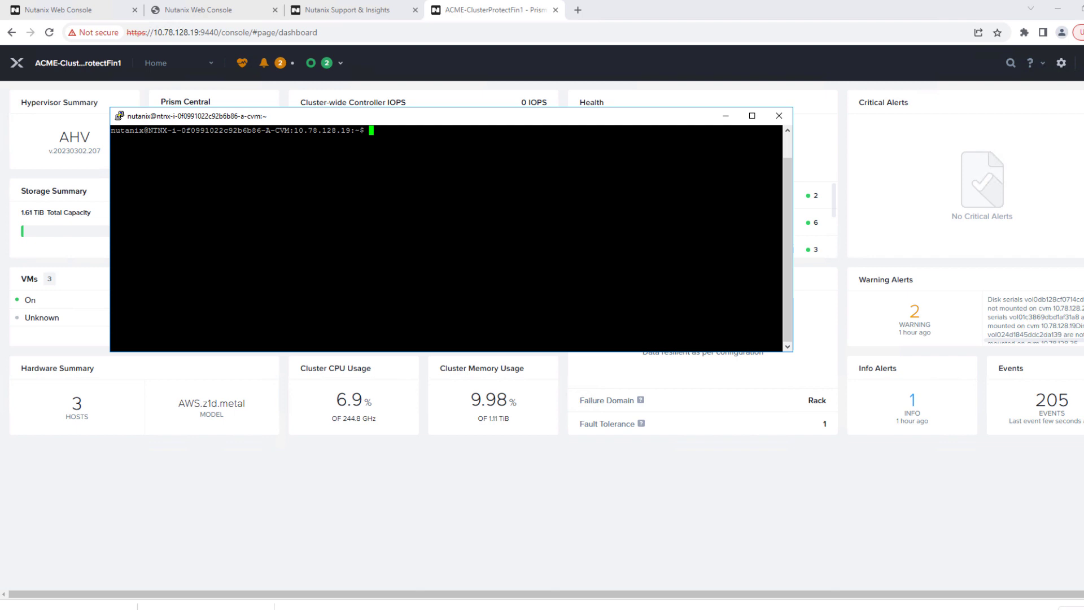
pyautogui.write('pcdr-cli recover -b nutanix-clusters-cp-pcdr-acme -r us-east-1 -n pc')
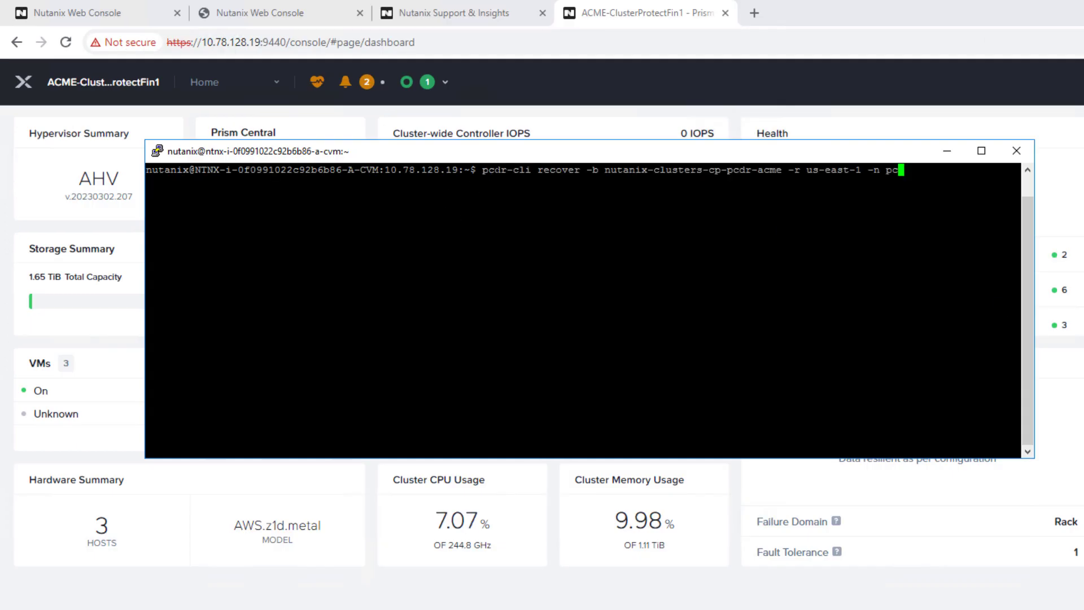
pyautogui.press('Return')
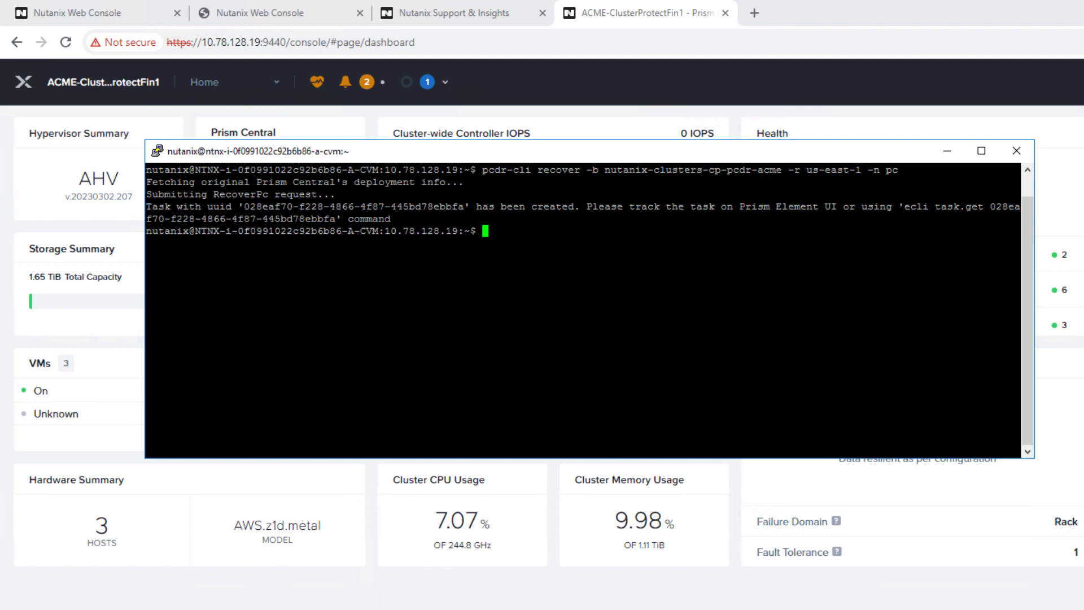
pyautogui.click(428, 81)
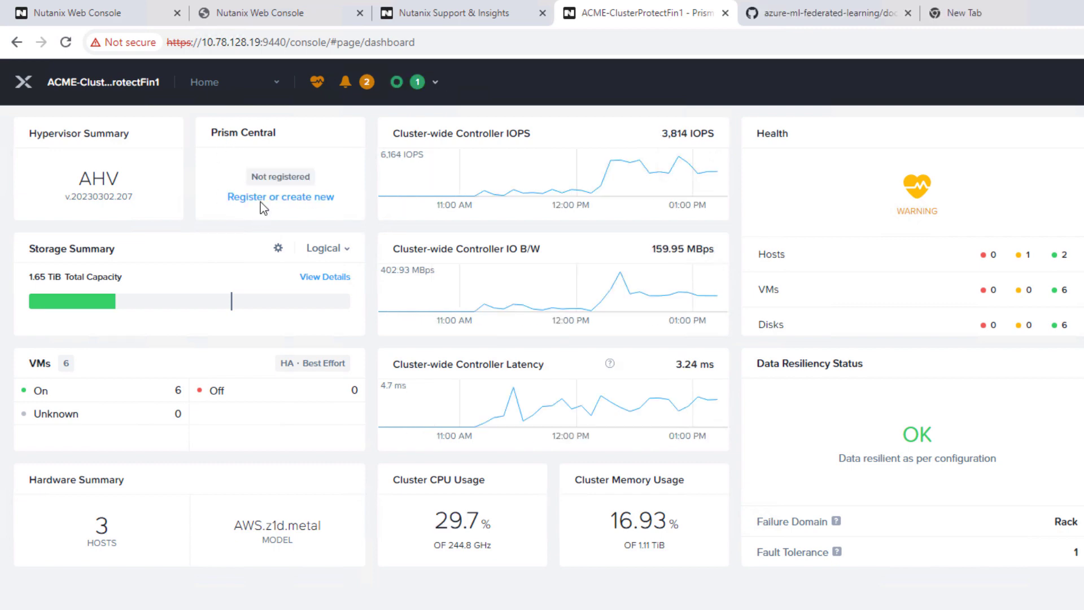
# Begin registering the cluster with an existing Prism Central
pyautogui.click(262, 197)
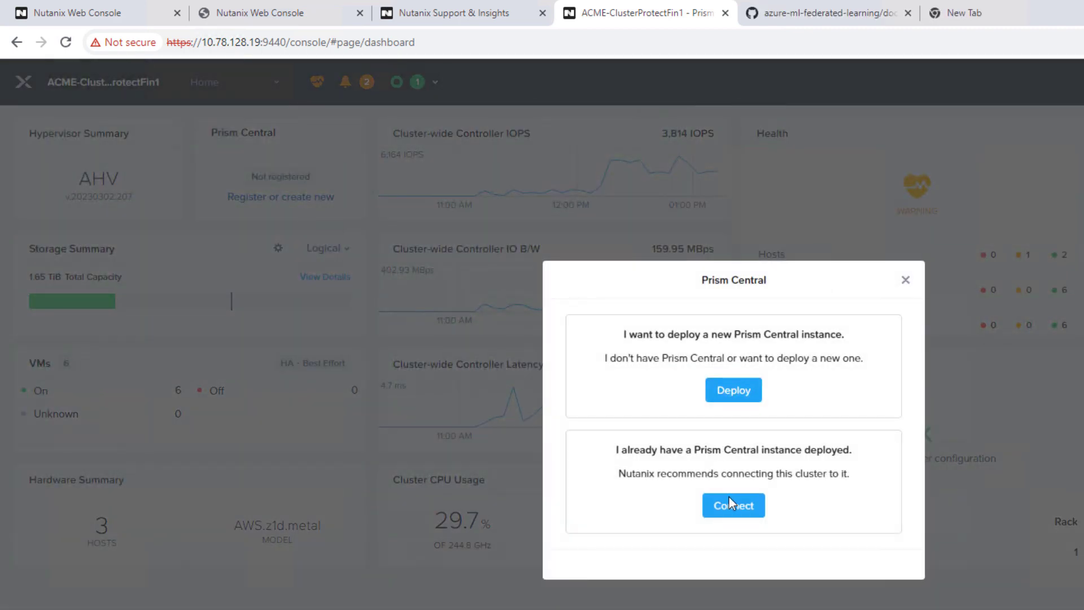
pyautogui.click(730, 507)
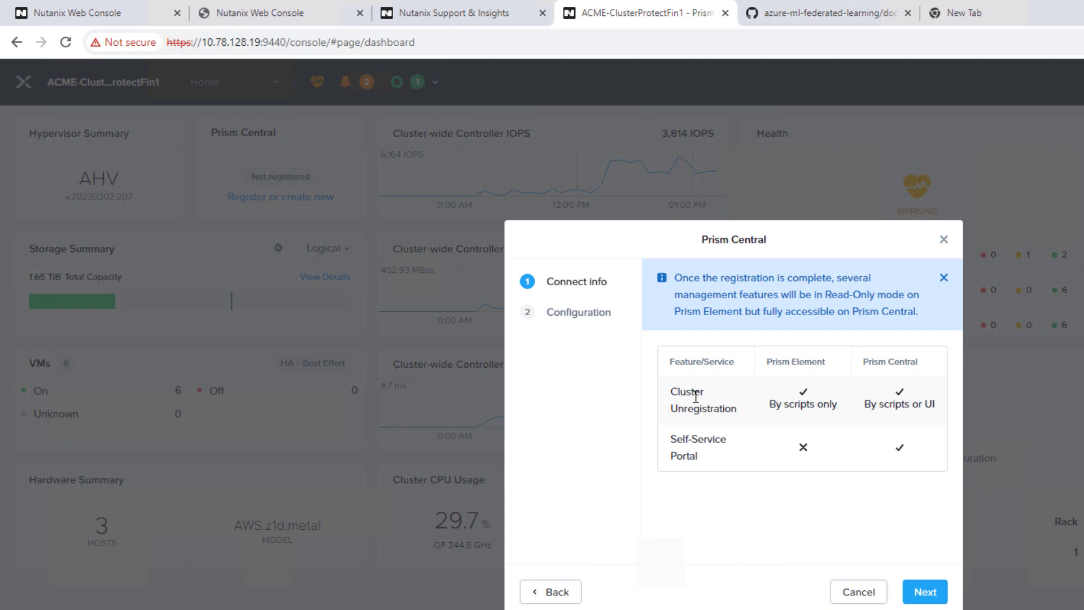
pyautogui.click(920, 591)
# Connect to Prism Central at 10.78.131.10 using the admin username and its password
pyautogui.click(687, 344)
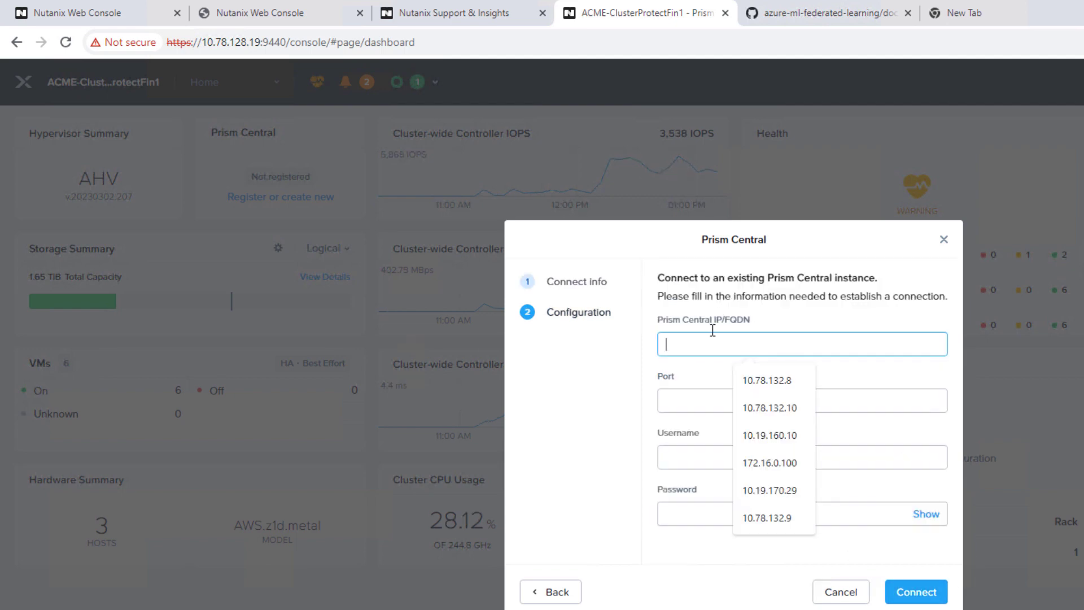
pyautogui.click(785, 408)
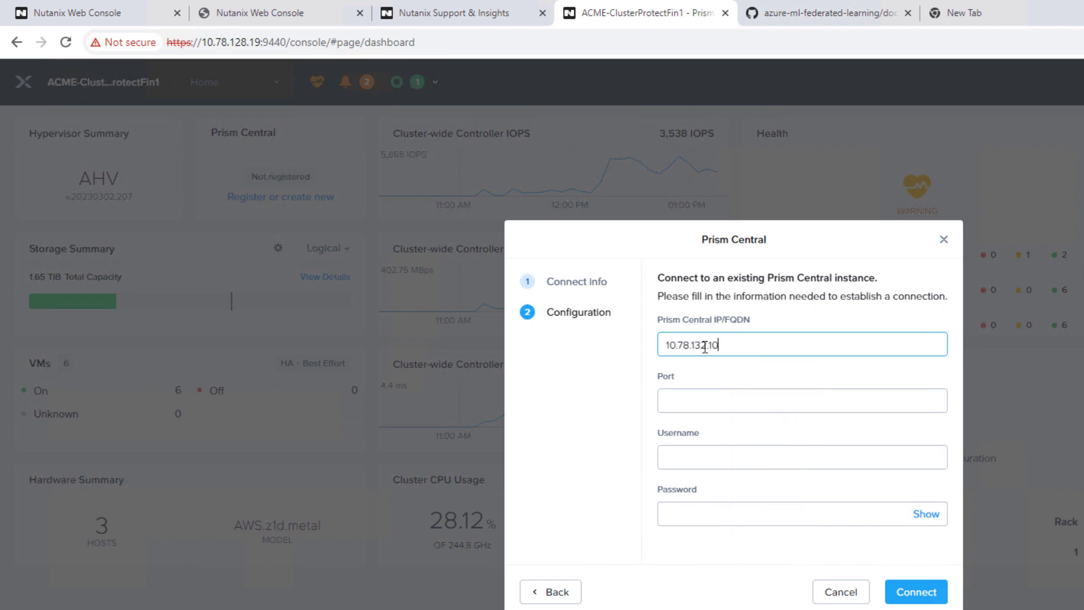
pyautogui.click(703, 347)
pyautogui.press('BackSpace')
pyautogui.write('1')
pyautogui.press('Tab')
pyautogui.press('Tab')
pyautogui.write('admin')
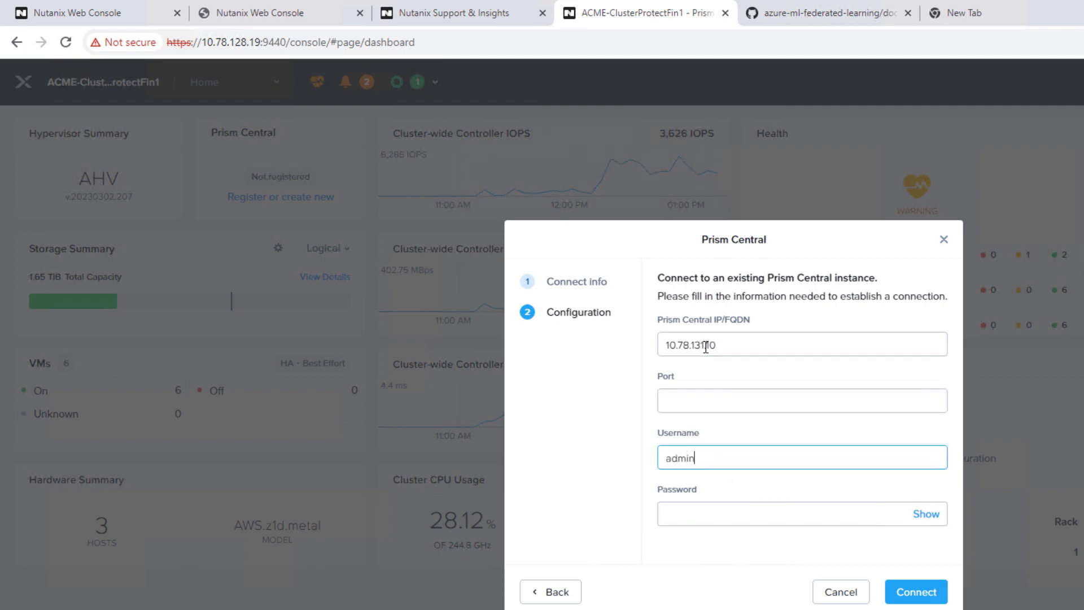
pyautogui.press('Tab')
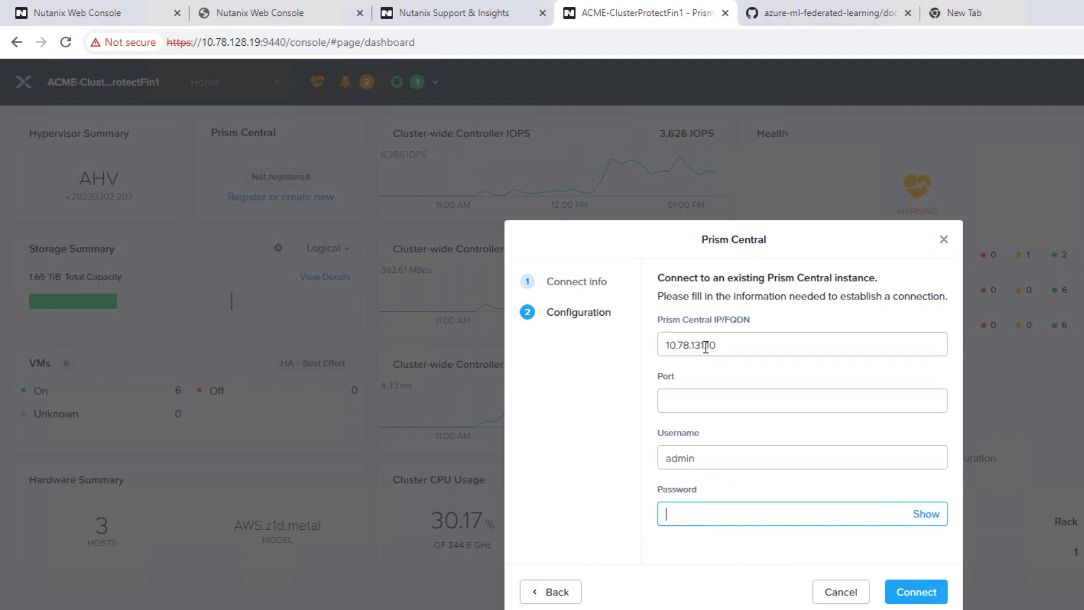
pyautogui.write('nutanix/4u')
pyautogui.click(909, 596)
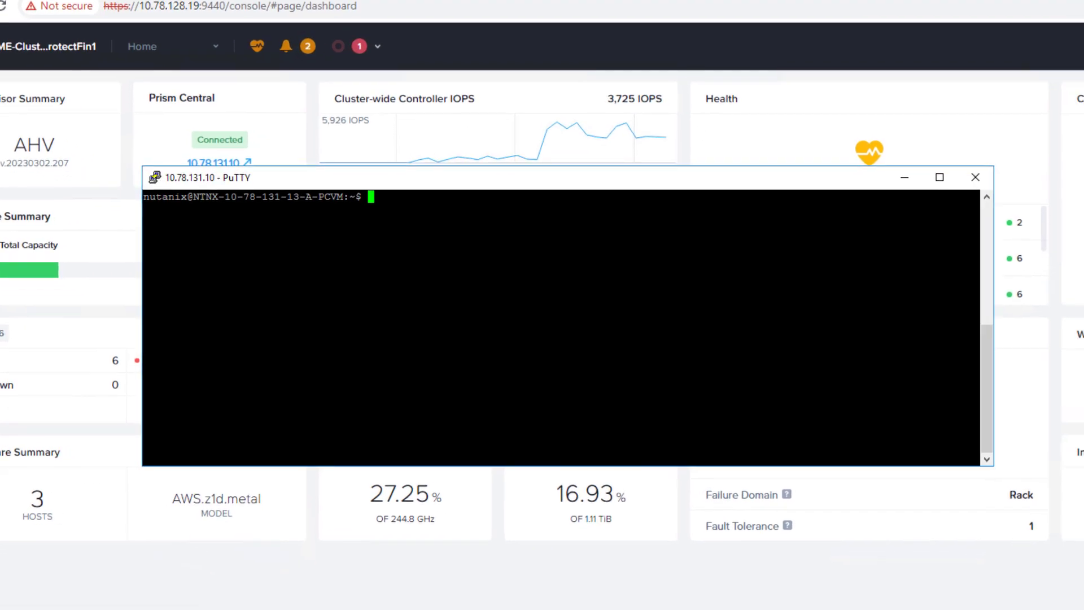
# Paste and run clustermgmt-cli deploy-cloudSnapEngine -recover for bucket nutanix-clusters-cp-acme in us-east-1
pyautogui.write('clustermgmt-cli deploy-cloudSnapEngine -recover -b nutanix-clusters-cp-acme -r us-east-1 -i 10.78.131.101,10.78.131.102,10.78.131.103 -s pc')
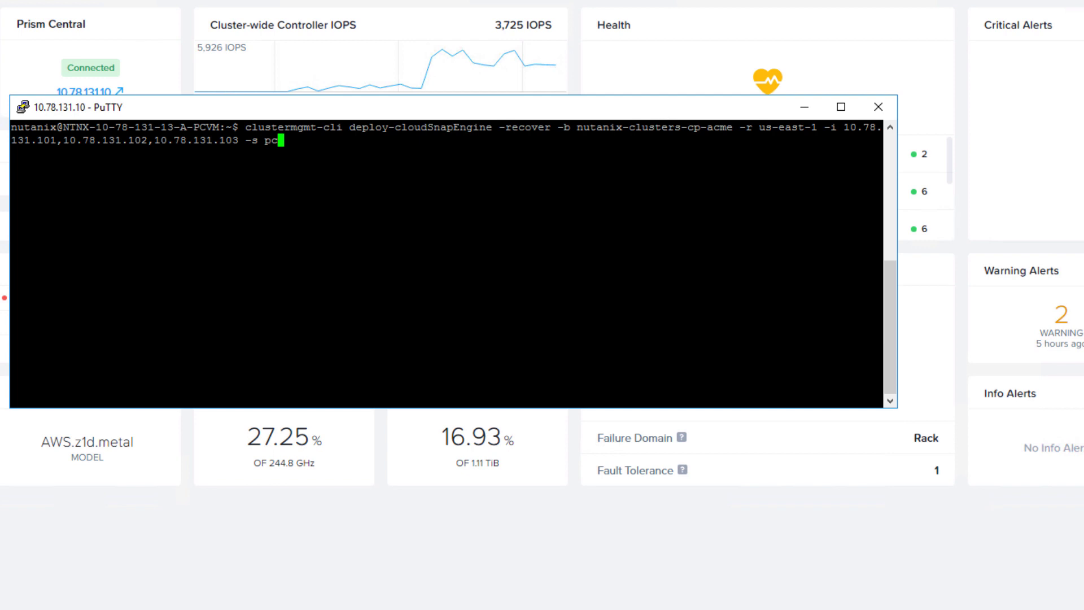
pyautogui.press('Return')
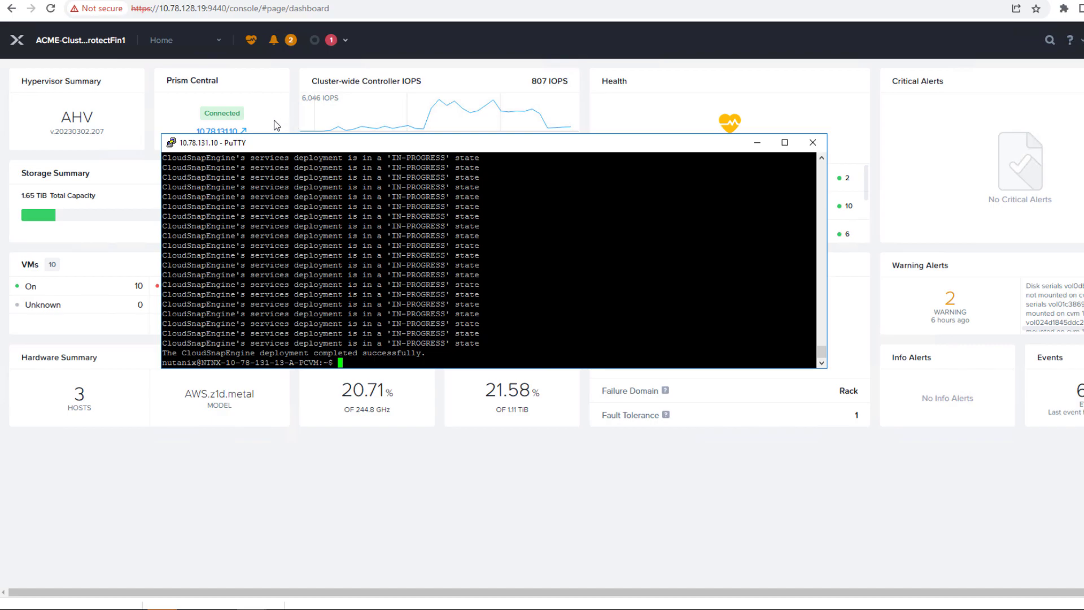
# Open the Prism Central at 10.78.131.10 from the dashboard link and enter the admin username
pyautogui.click(226, 131)
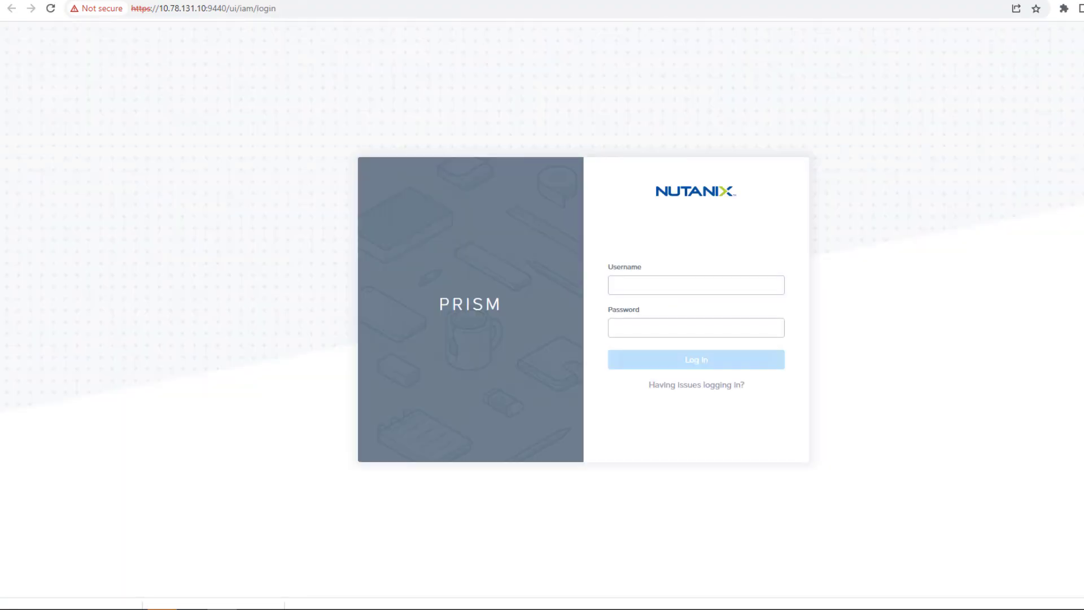
pyautogui.write('admin')
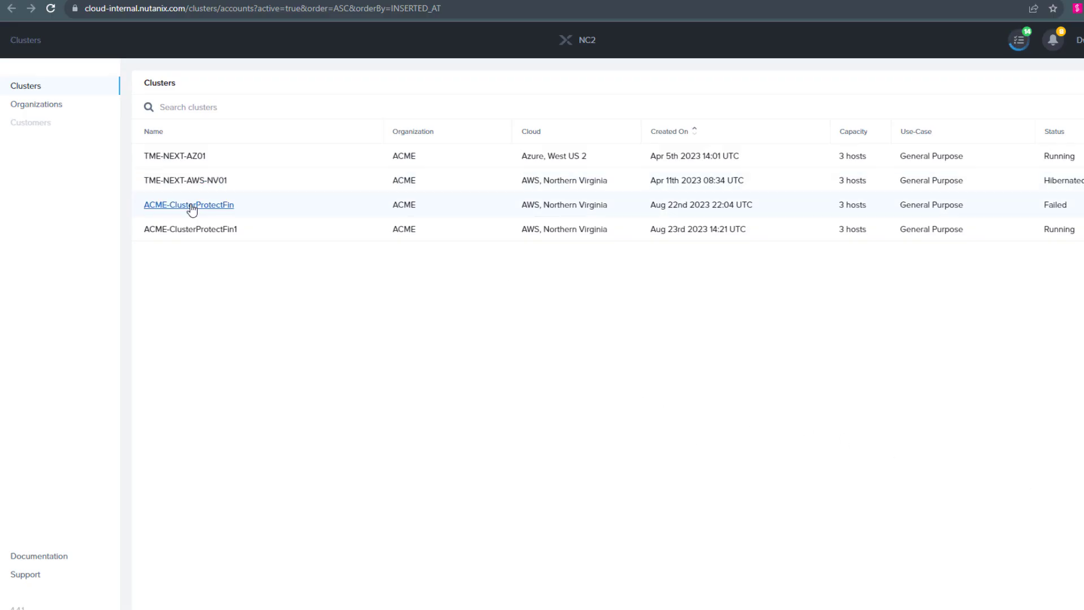
# Copy the Cluster IDs of ACME-ClusterProtectFin and ACME-ClusterProtectFin1 from their NC2 Summary pages
pyautogui.click(191, 208)
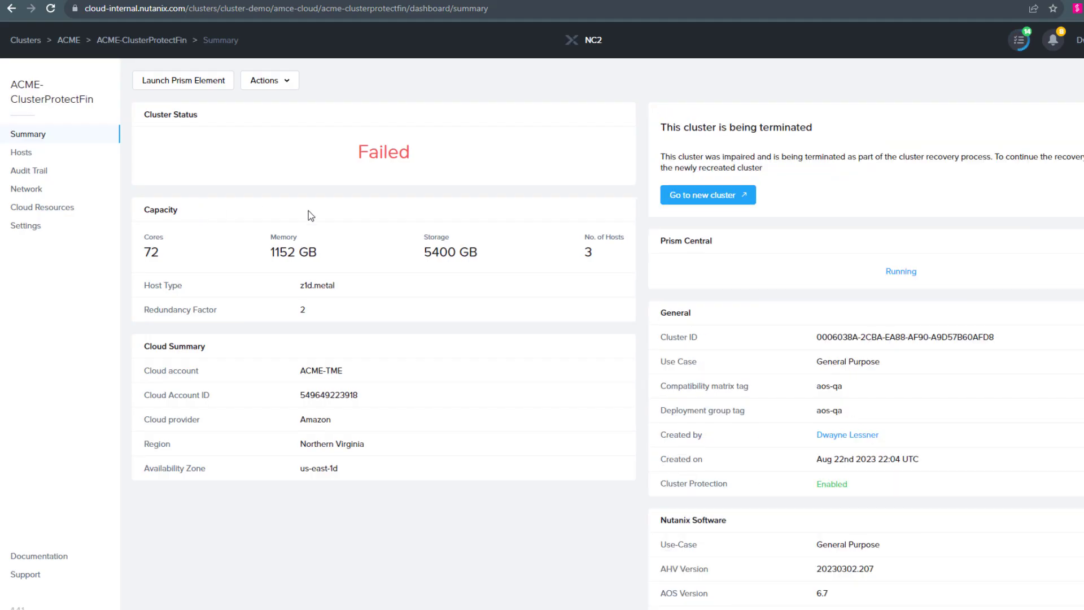
pyautogui.moveTo(1001, 339); pyautogui.dragTo(804, 343)
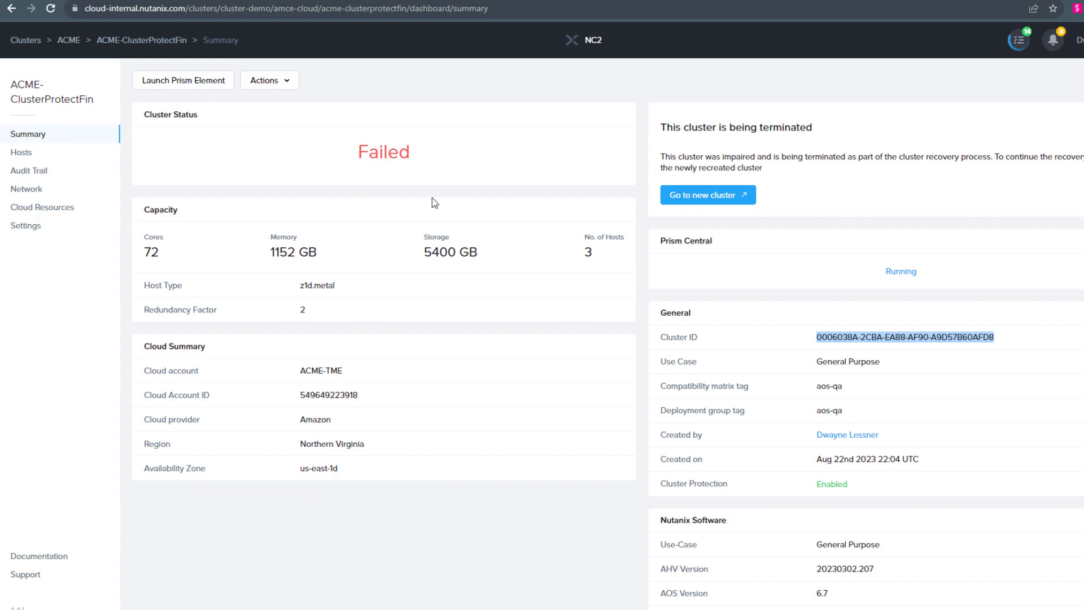
pyautogui.click(67, 40)
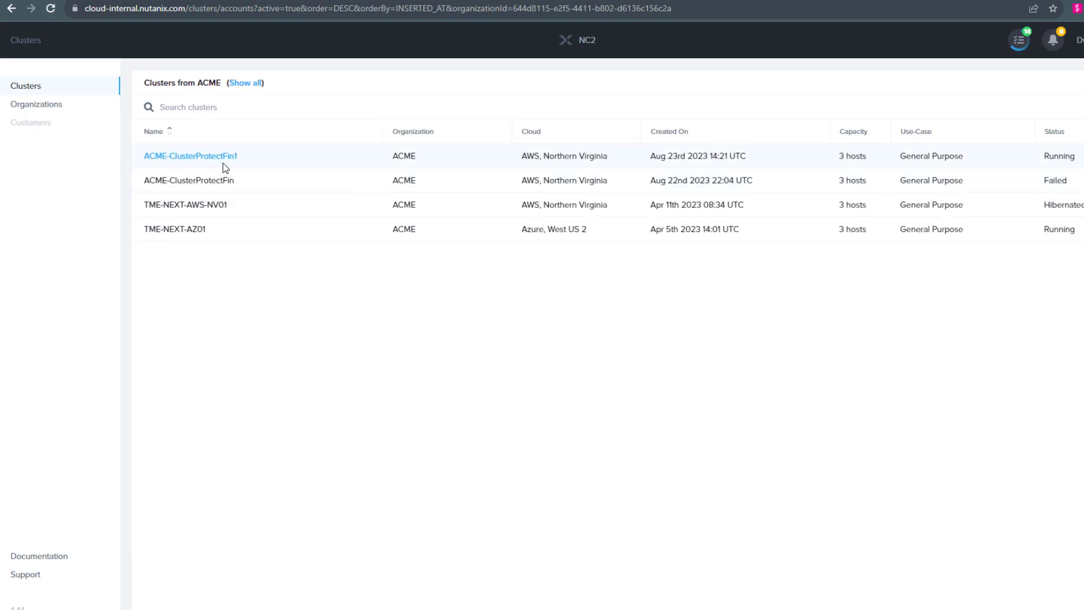
pyautogui.click(213, 159)
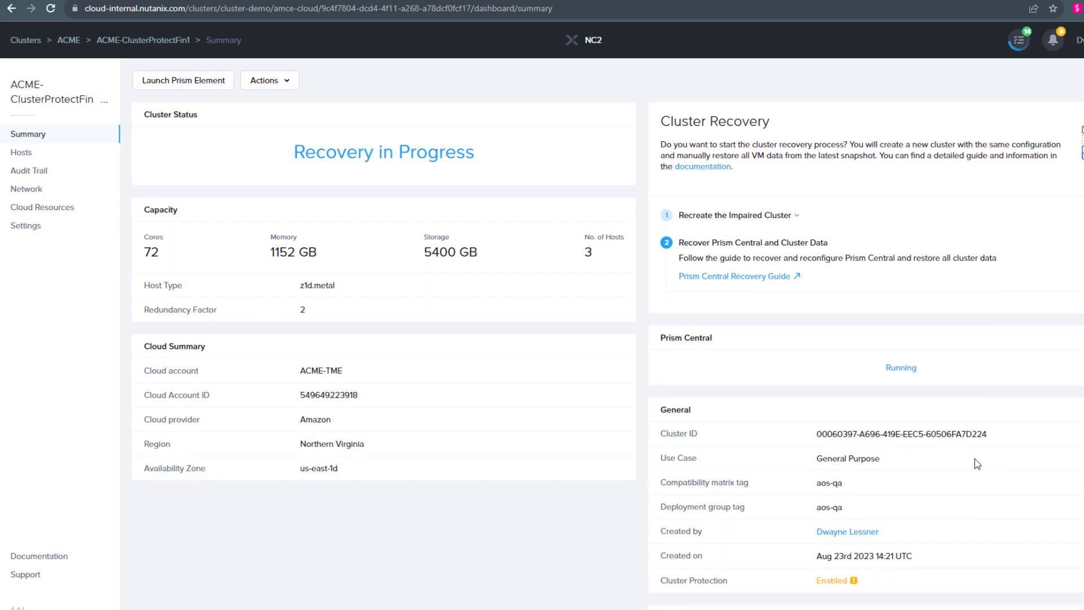
pyautogui.moveTo(989, 436); pyautogui.dragTo(815, 437)
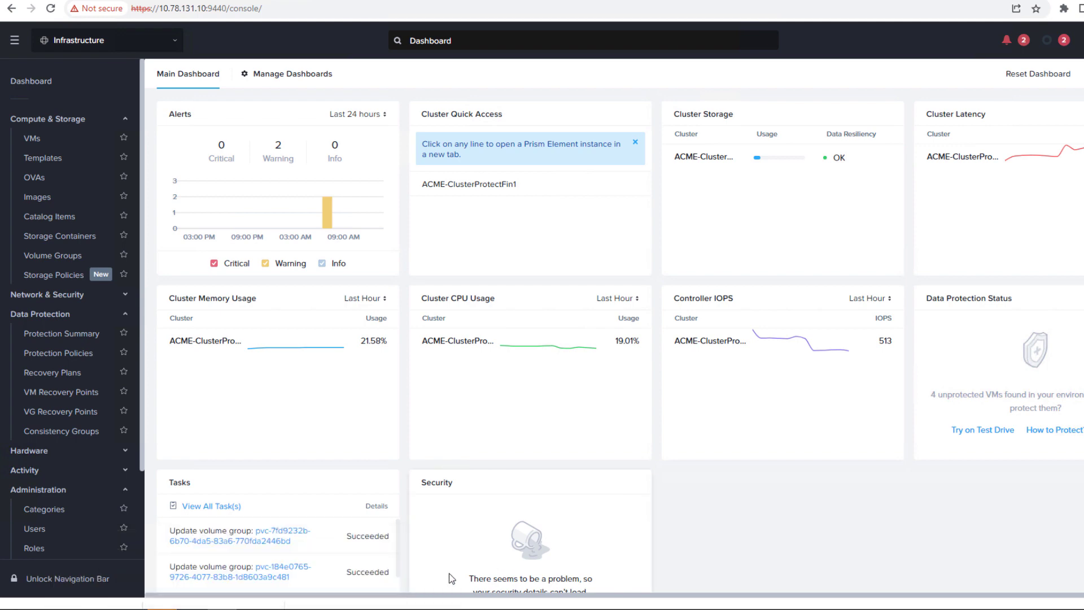
# In PuTTY, run clustermgmt-cli create-recovery-plan with the old and new cluster IDs
pyautogui.moveTo(249, 609)
pyautogui.click(367, 570)
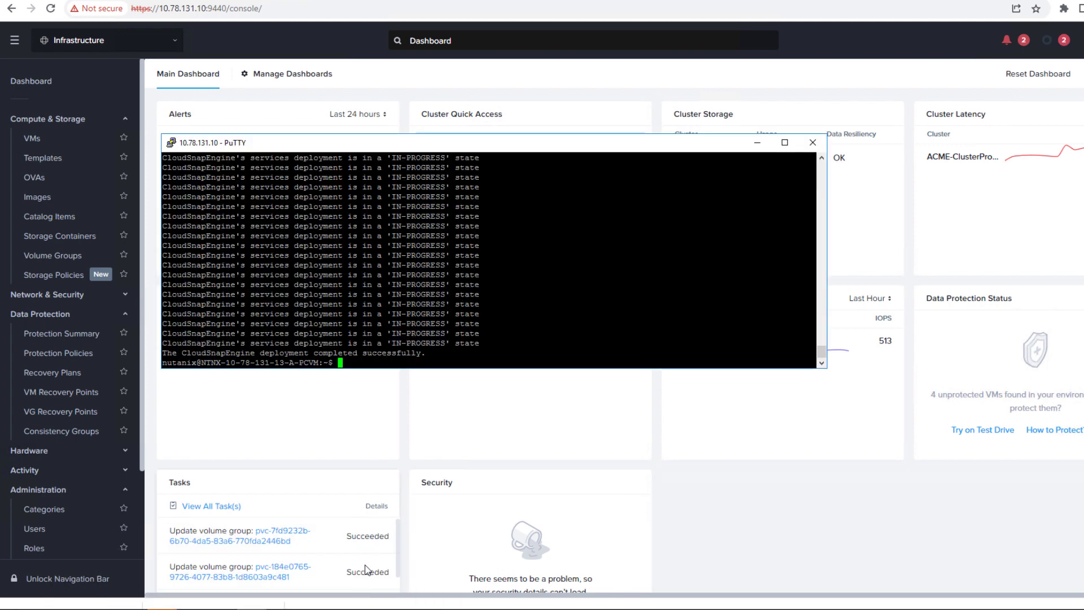
pyautogui.write('clear')
pyautogui.press('Return')
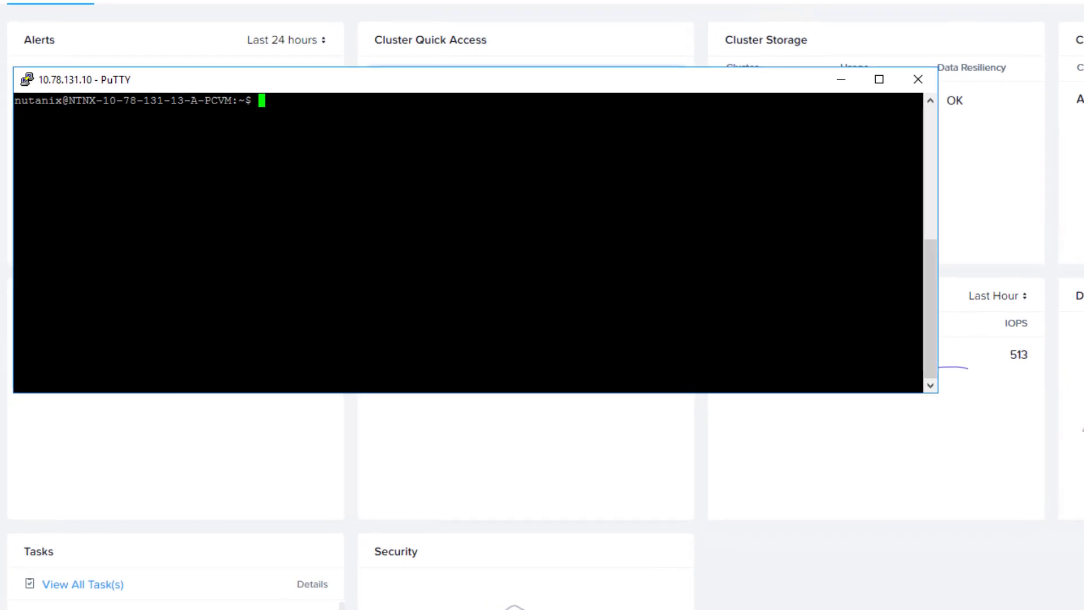
pyautogui.write('clustermgmt-cli create-recovery-plan -o 0006038A-2CBA-EA88-AF90-A9D57B60AFD8 -n 00060397-A696-419E-EEC5-60506FA7D224')
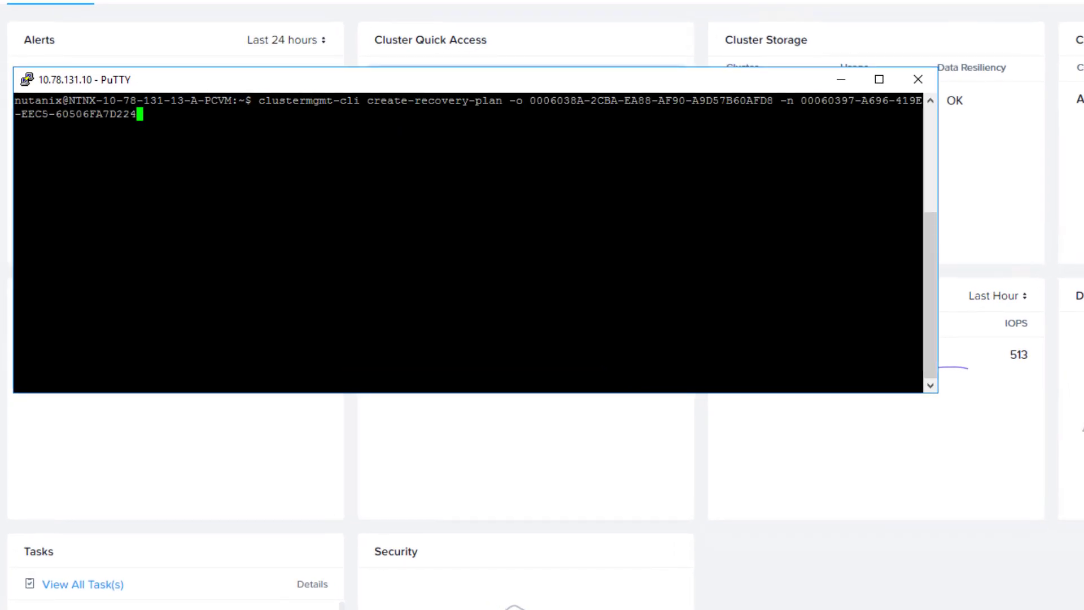
pyautogui.press('Return')
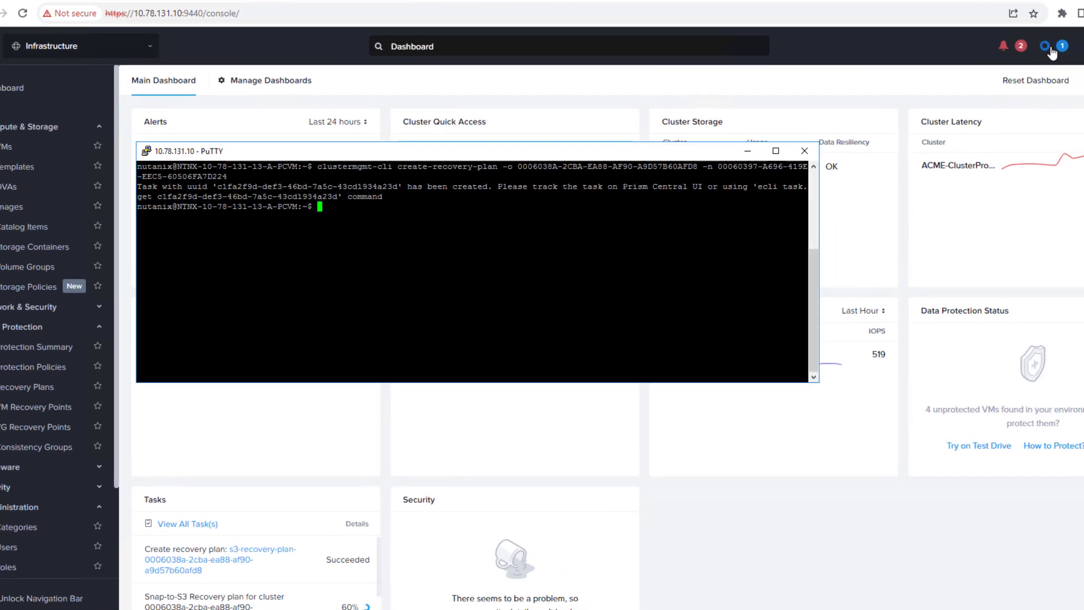
# Clear finished recent tasks and show Prism Central's Recovery Plans list
pyautogui.click(1018, 69)
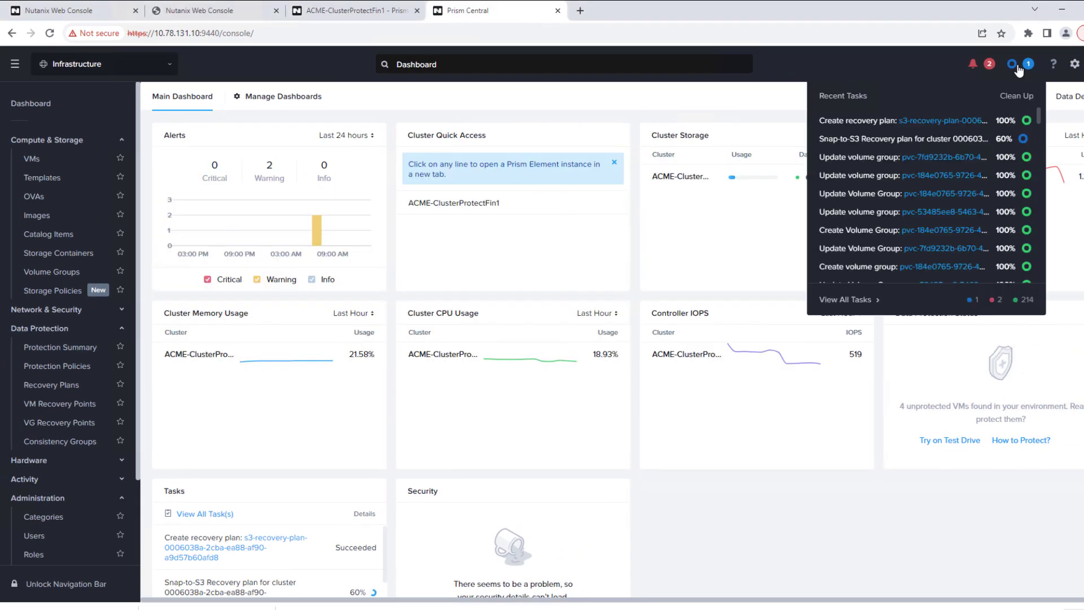
pyautogui.click(1015, 96)
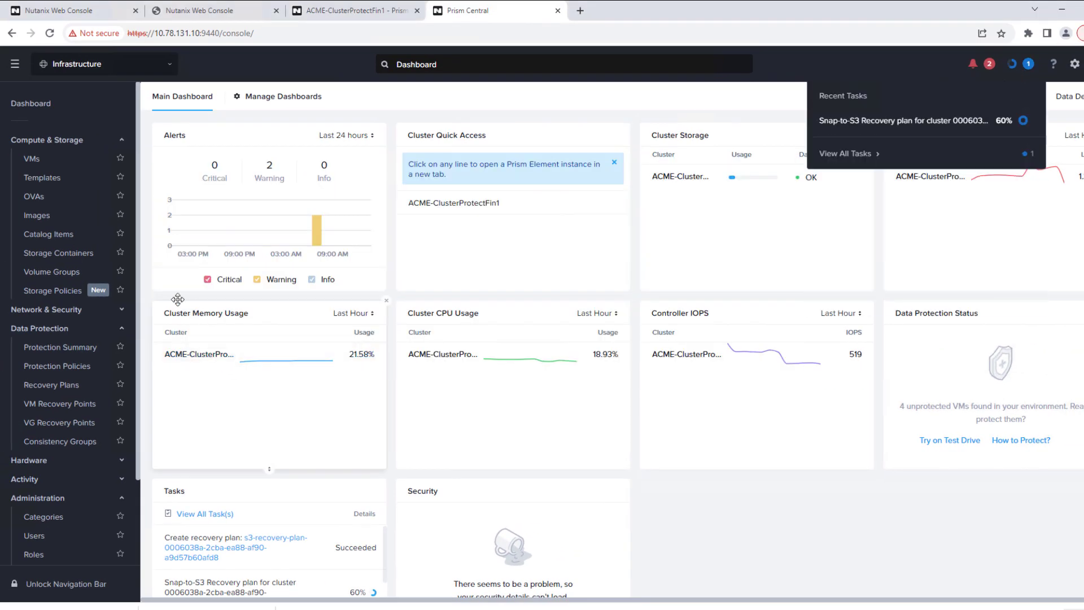
pyautogui.click(49, 384)
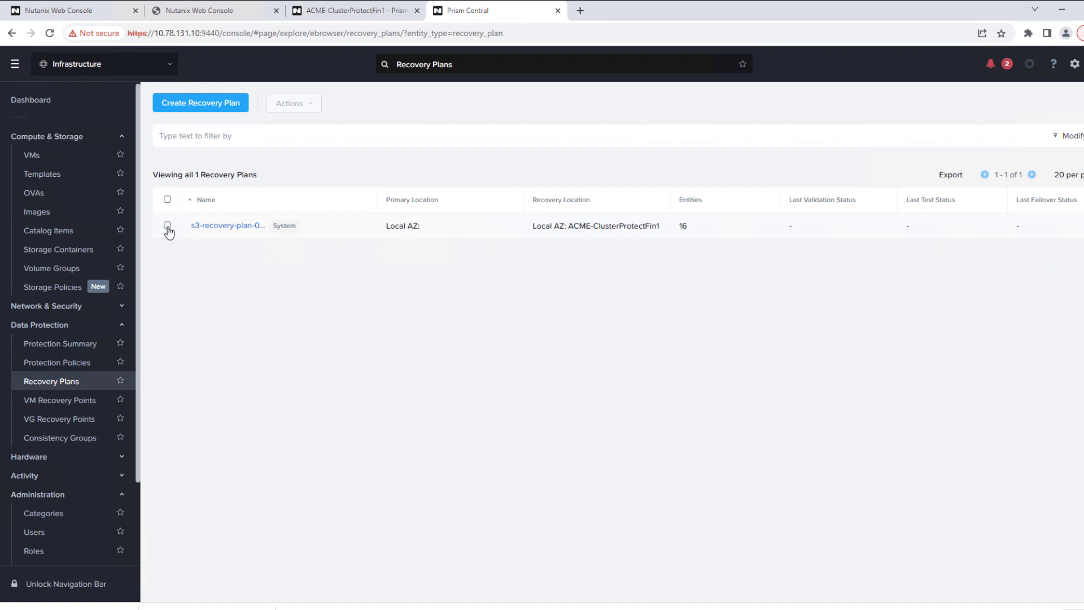
# Fail over s3-recovery-plan to ACME-ClusterProtectFin1, confirming by typing 'Failover'
pyautogui.click(168, 227)
pyautogui.click(294, 105)
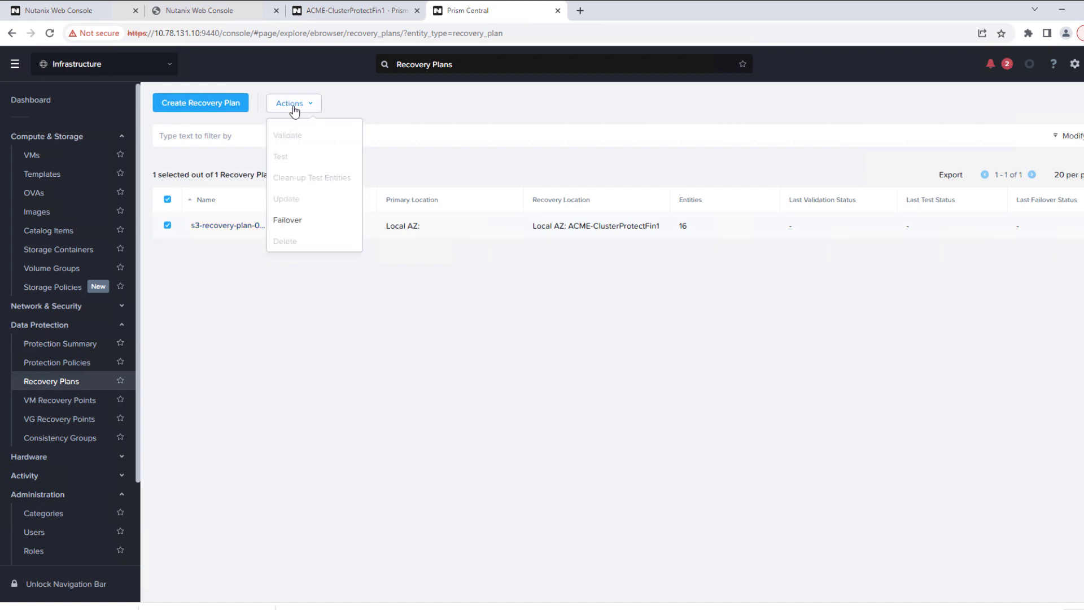
pyautogui.click(283, 221)
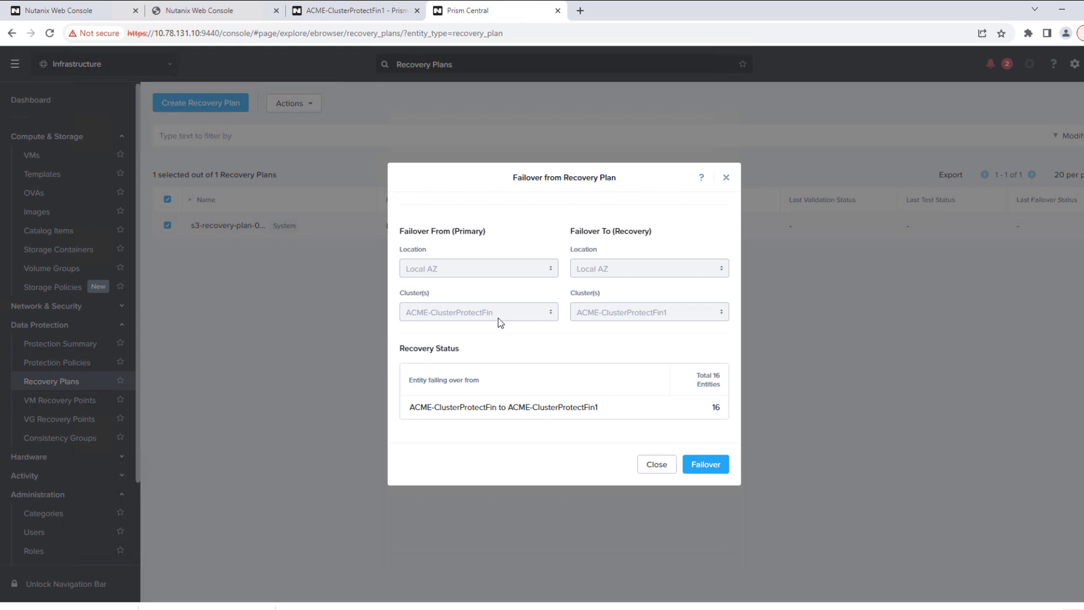
pyautogui.click(705, 465)
pyautogui.click(584, 375)
pyautogui.write('Failover')
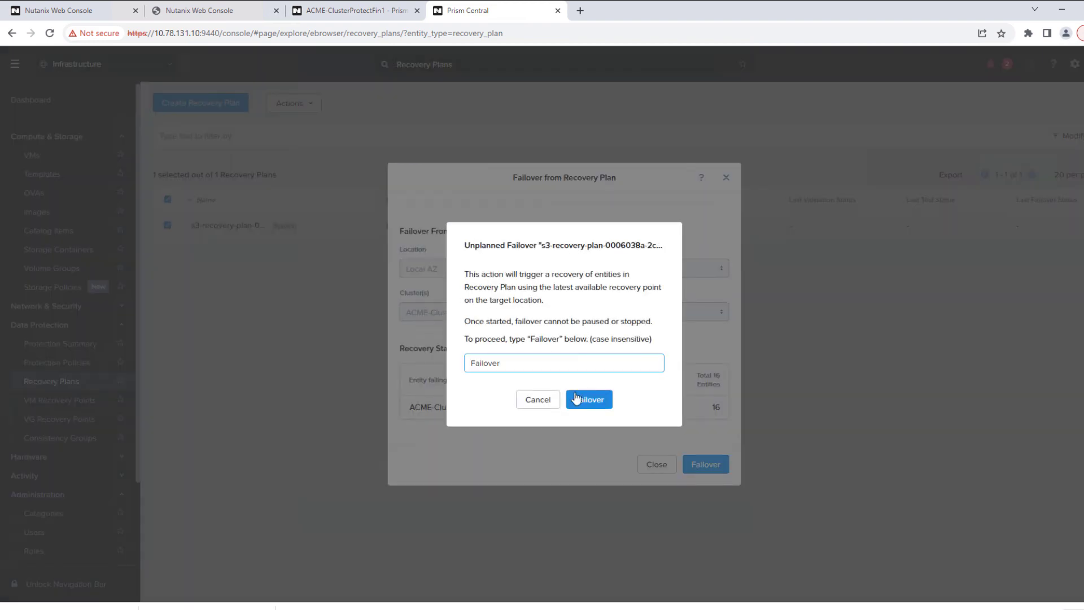
pyautogui.click(576, 399)
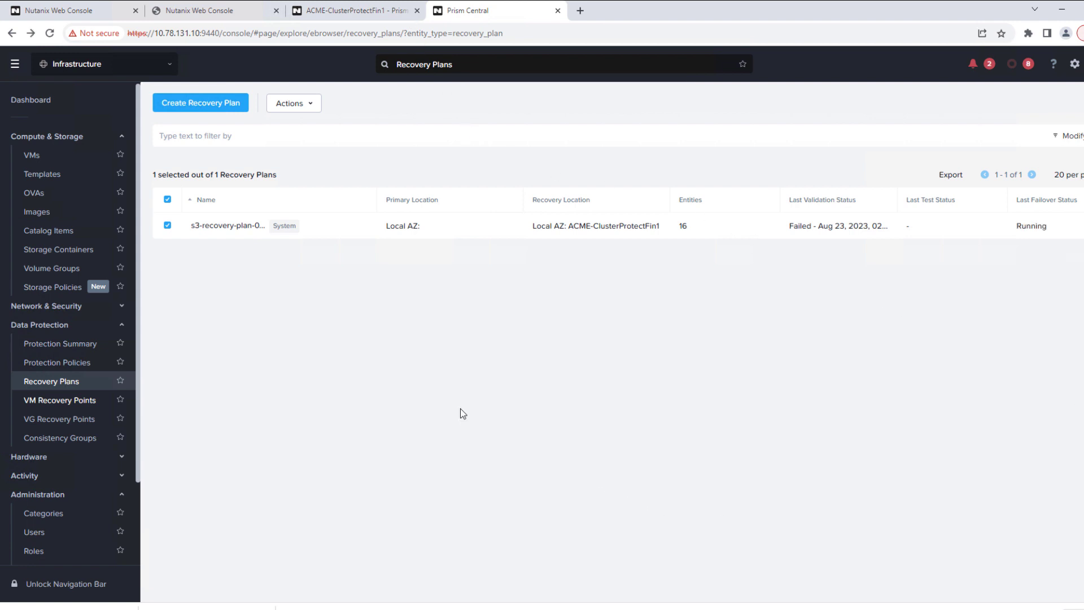
# Check the latest Unplanned Failover report's restore tasks, then show the VMs list
pyautogui.click(213, 227)
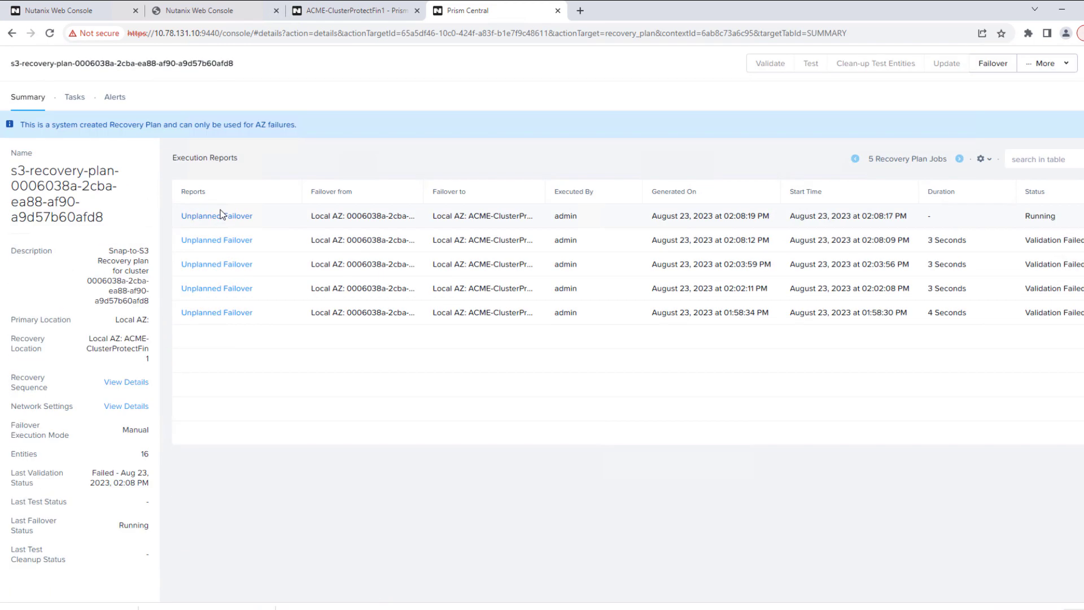
pyautogui.click(227, 218)
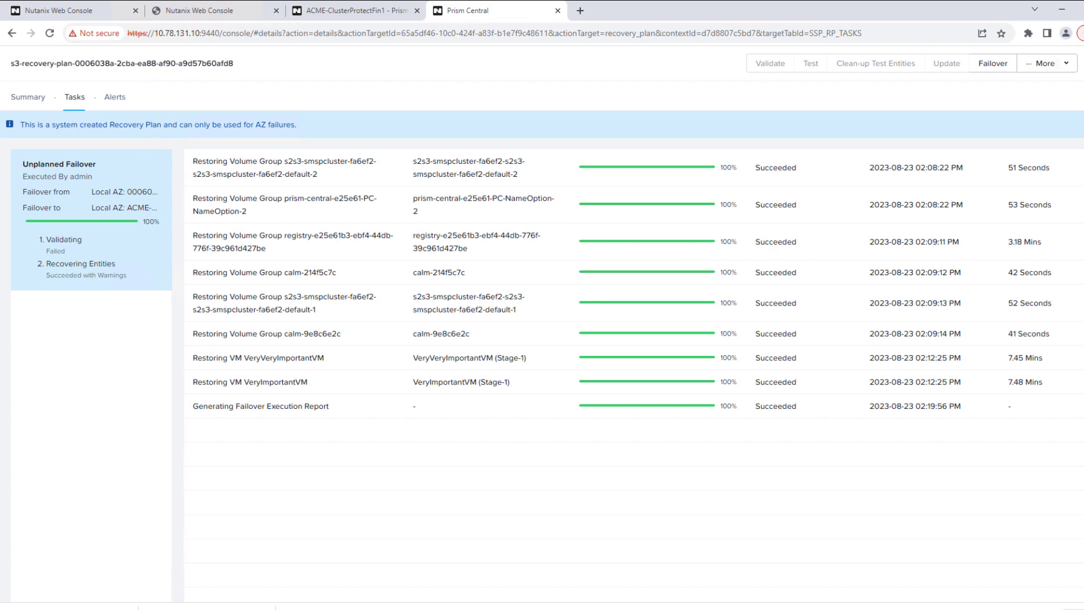
pyautogui.hotkey('alt', 'Left')
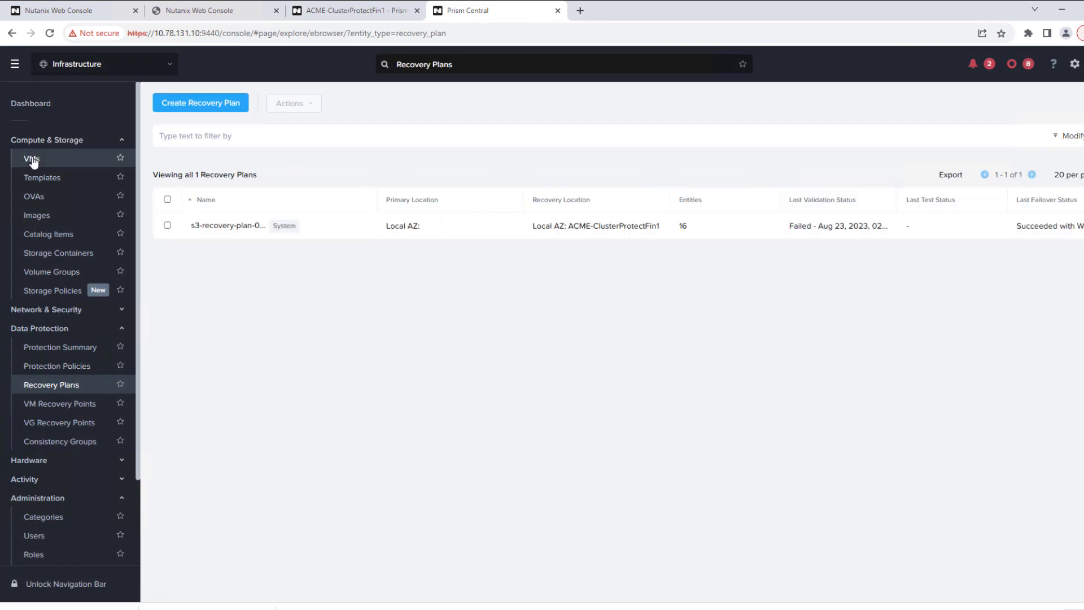
pyautogui.click(32, 159)
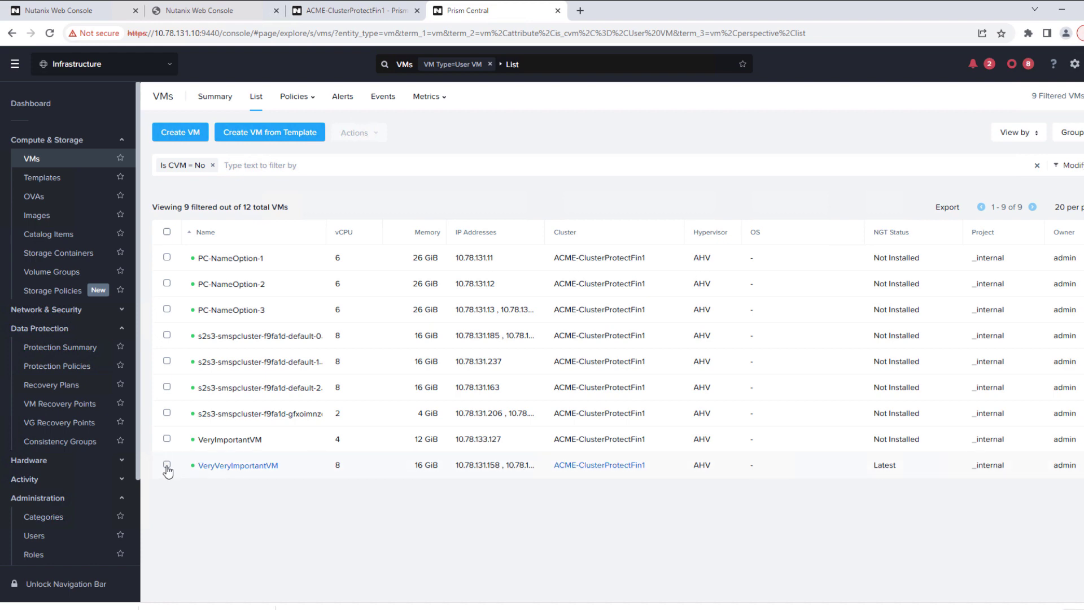
# Log in to VeryVeryImportantVM's console, dismiss Shutdown Event Tracker, and run finalize-recovery in PuTTY
pyautogui.click(215, 465)
pyautogui.click(416, 157)
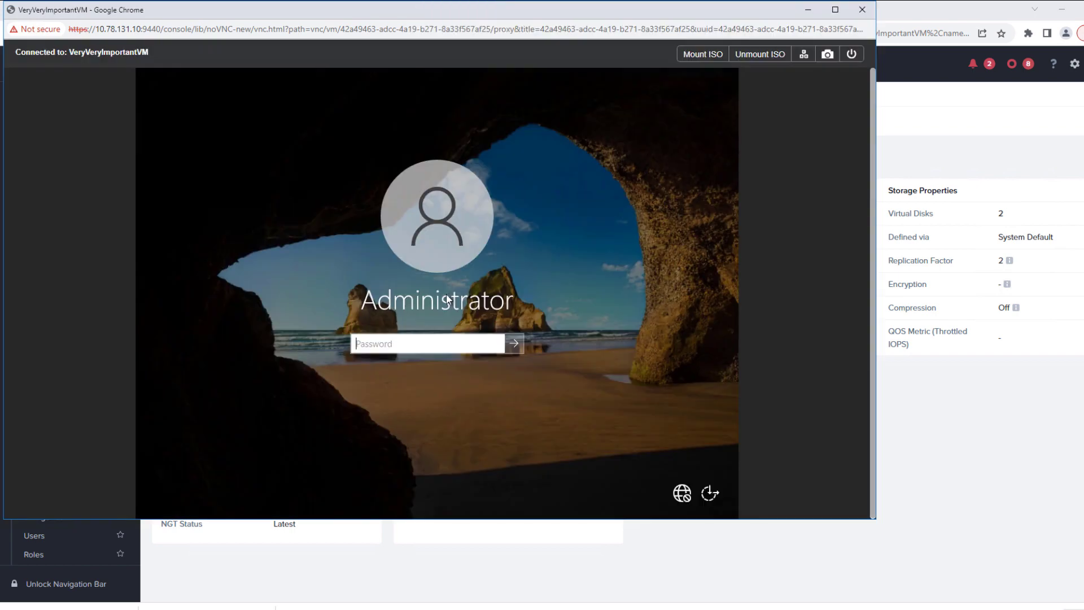
pyautogui.write('••••••••••')
pyautogui.press('Return')
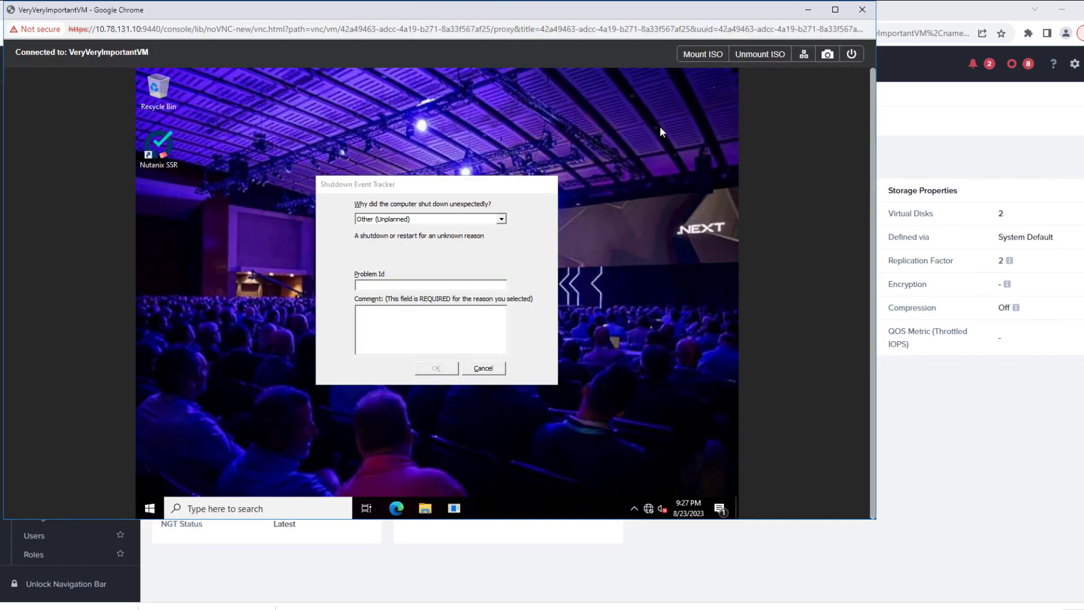
pyautogui.click(483, 369)
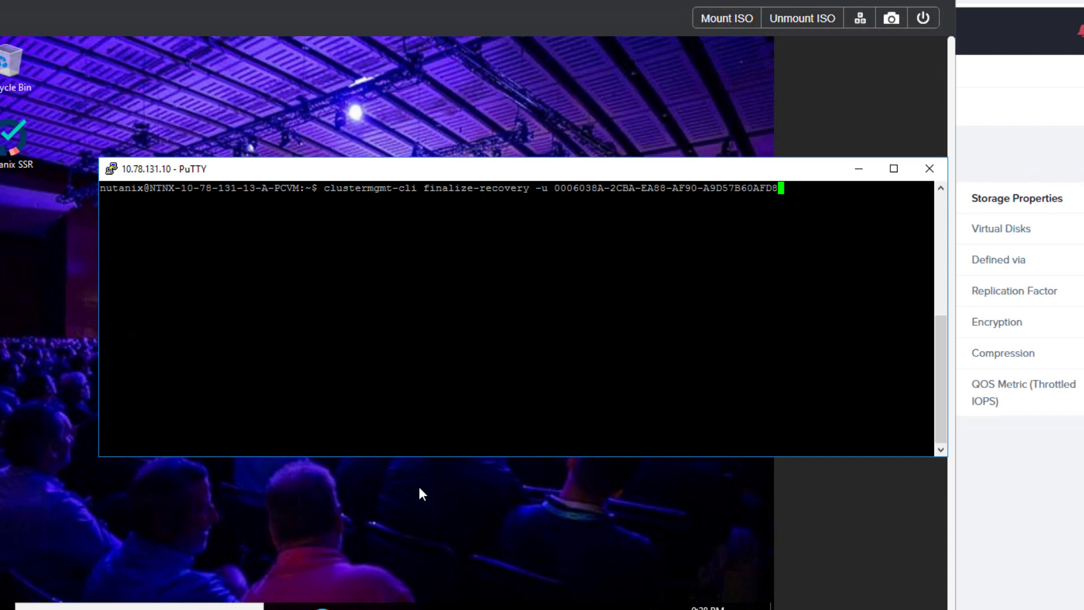
pyautogui.press('Return')
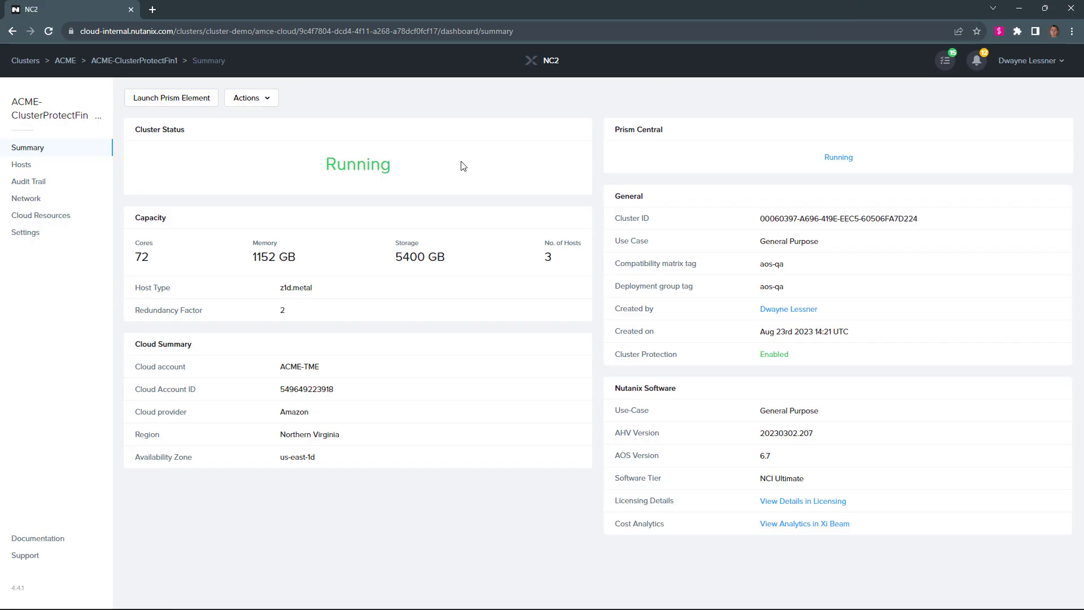
pyautogui.moveTo(391, 167); pyautogui.dragTo(285, 165)
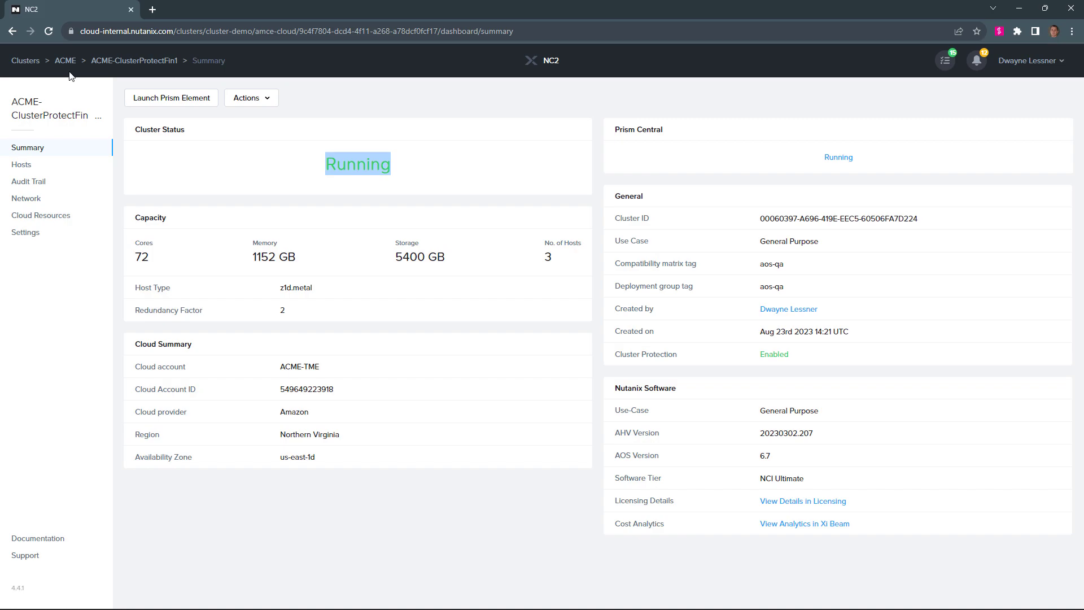